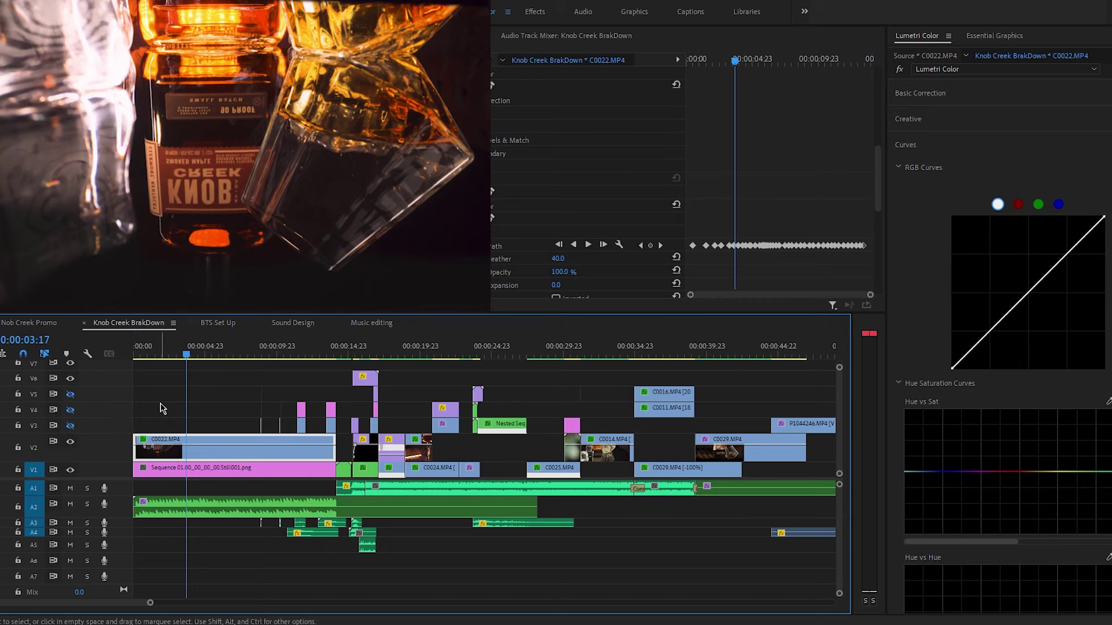
Jump to the start of the Knob Creek BrakDown sequence and play the opening bottle shot.
{"action": "key", "text": "equal"}
{"action": "key", "text": "equal"}
{"action": "key", "text": "Home"}
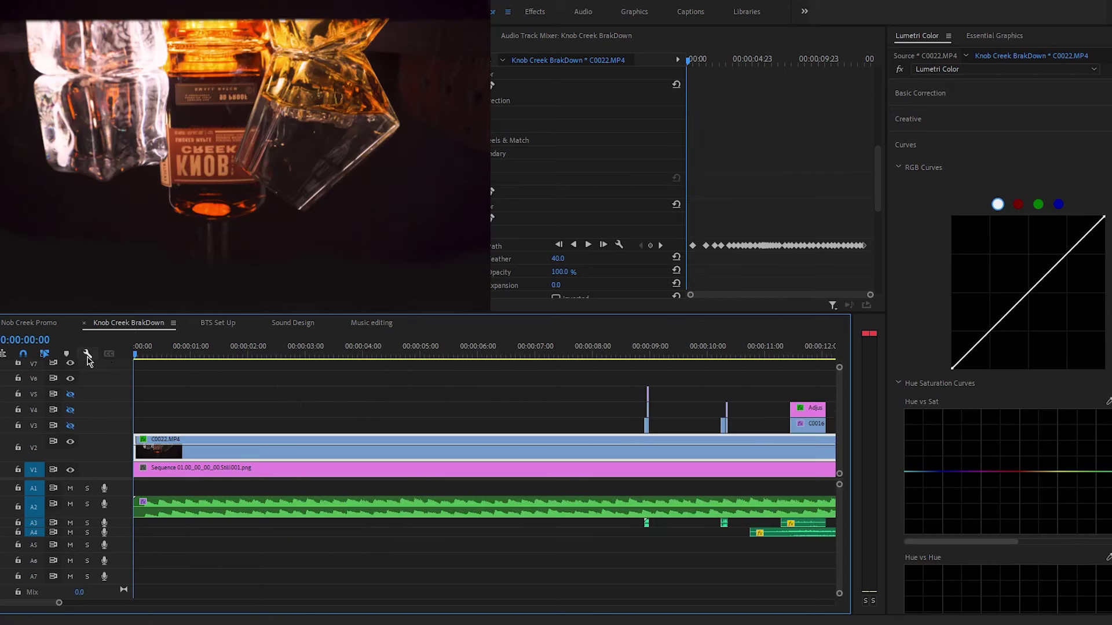
{"action": "key", "text": "space"}
{"action": "key", "text": "minus"}
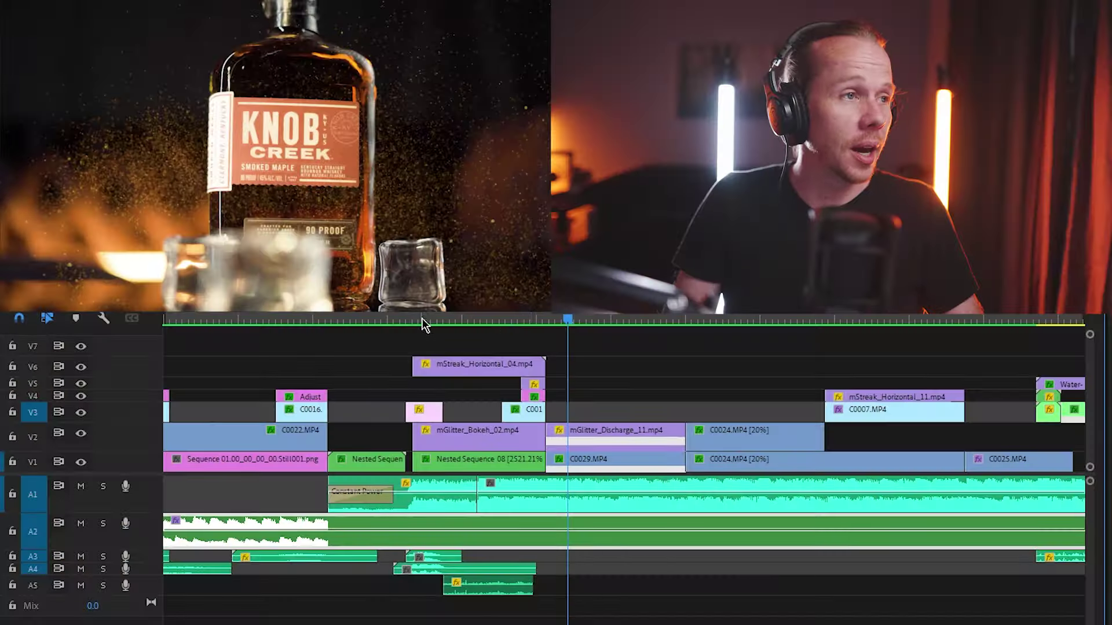
Move the playhead to the smoke shot and play through to the Knob Creek label close-up.
{"action": "left_click", "coordinate": [425, 320]}
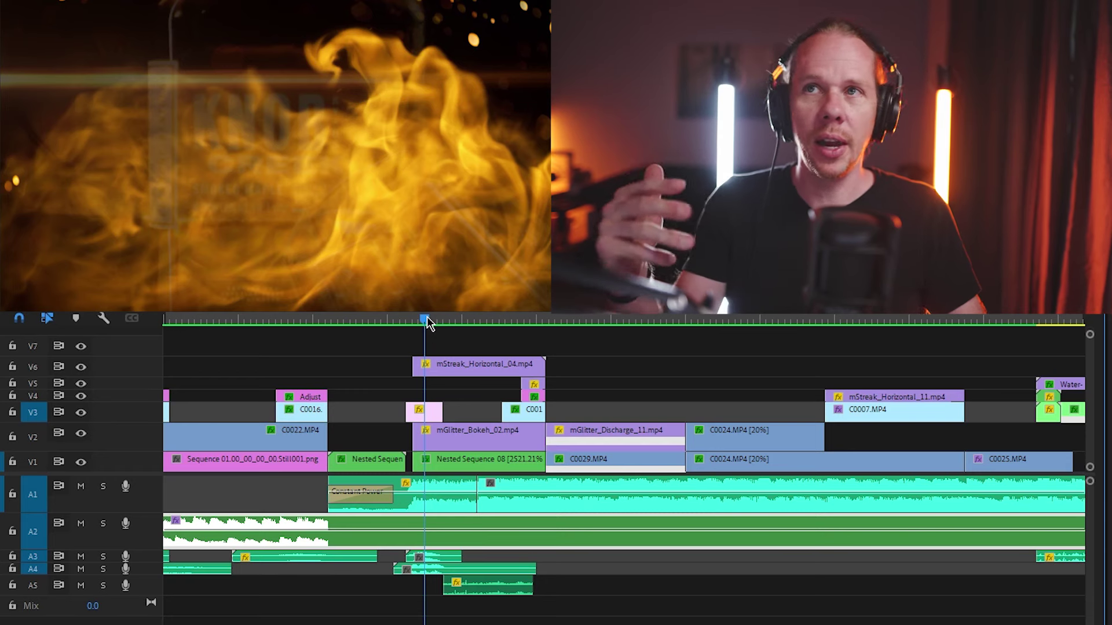
{"action": "key", "text": "space"}
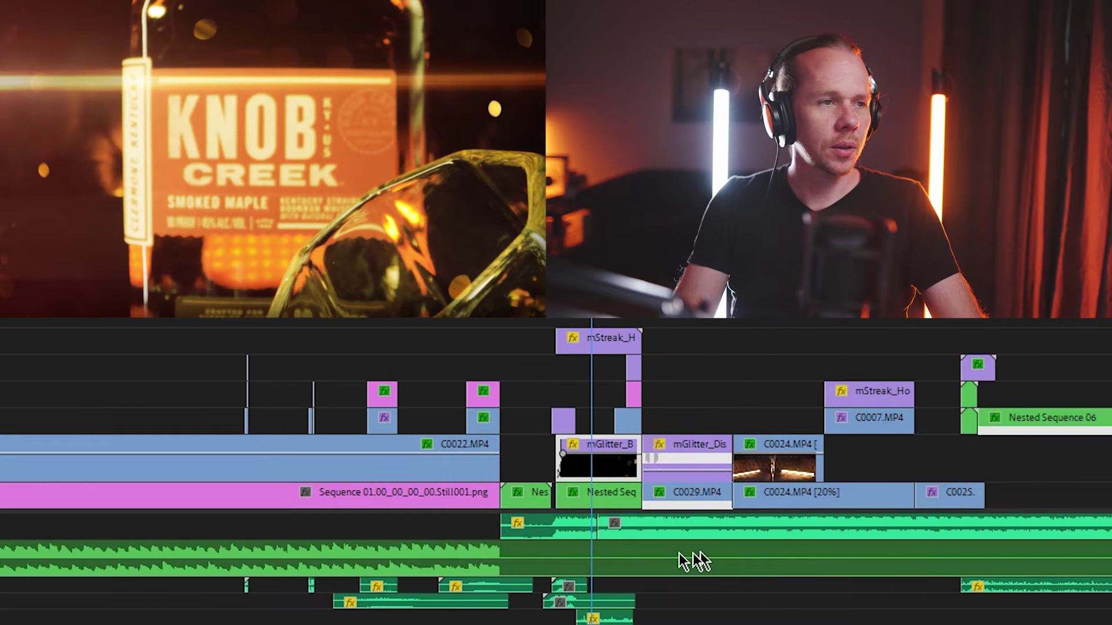
{"action": "key", "text": "minus"}
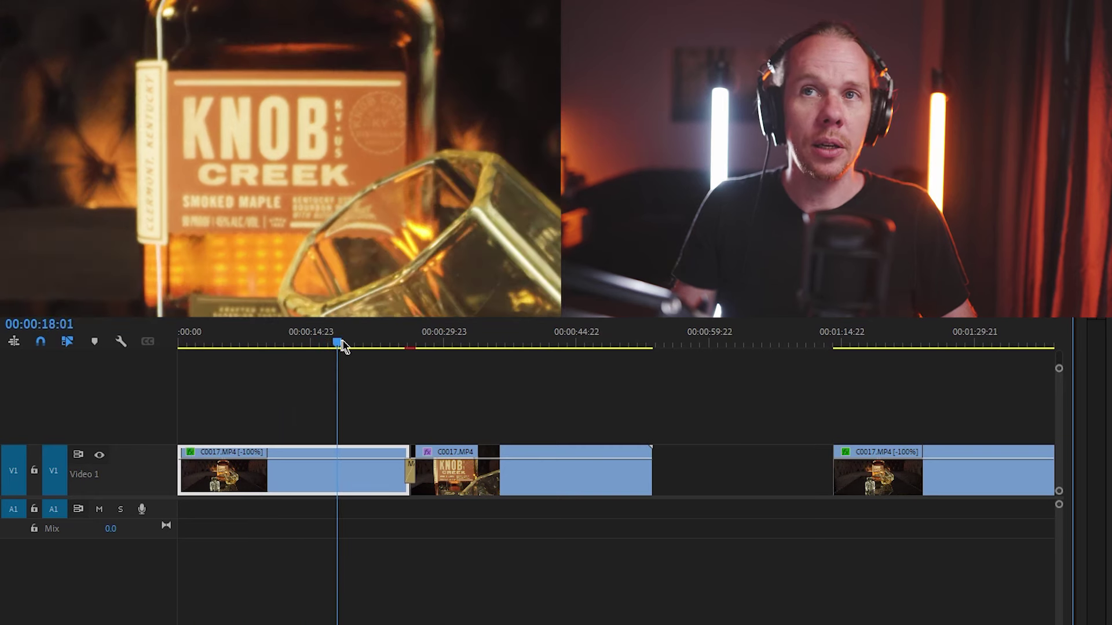
Scrub from about 5 to 24 seconds and open Speed/Duration for the middle C0017 clip.
{"action": "left_click_drag", "start_coordinate": [379, 349], "coordinate": [223, 349]}
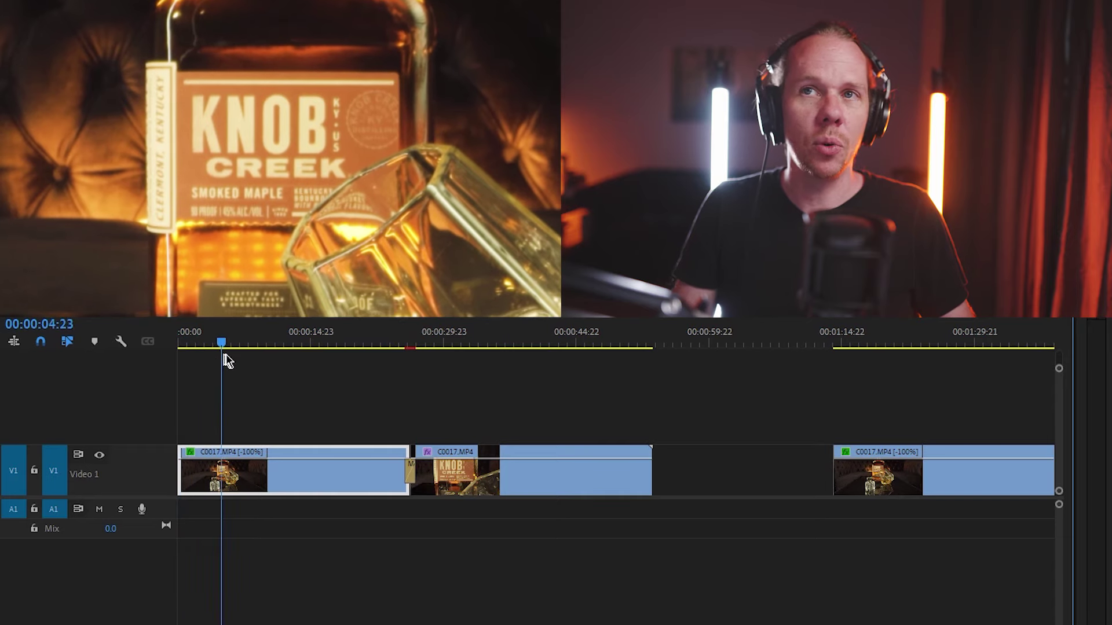
{"action": "left_click_drag", "start_coordinate": [227, 359], "coordinate": [421, 369]}
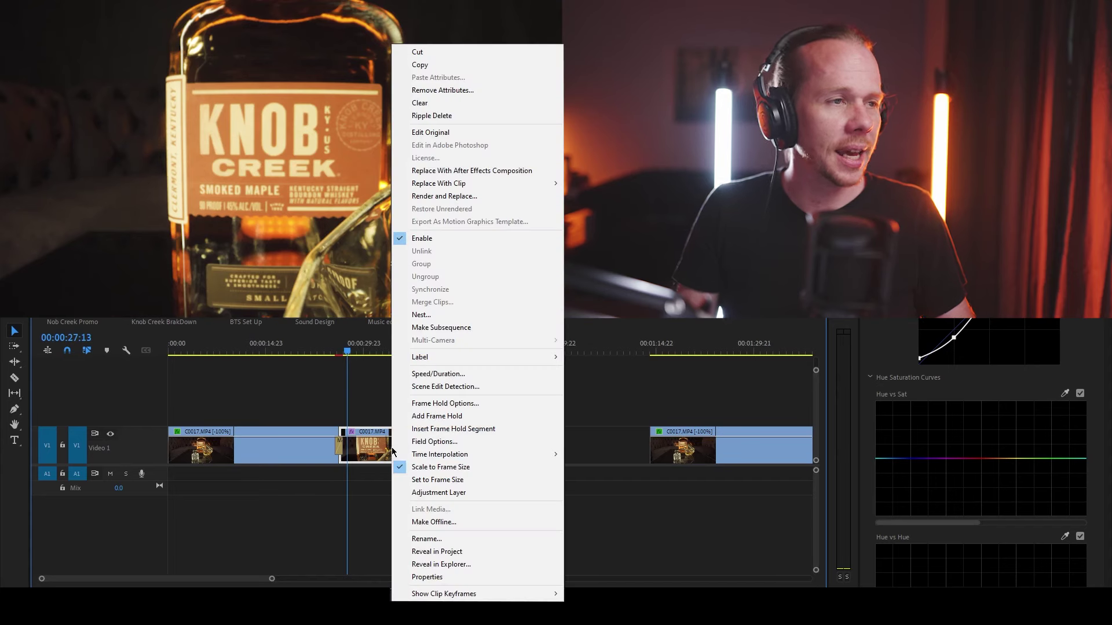
{"action": "left_click", "coordinate": [445, 378]}
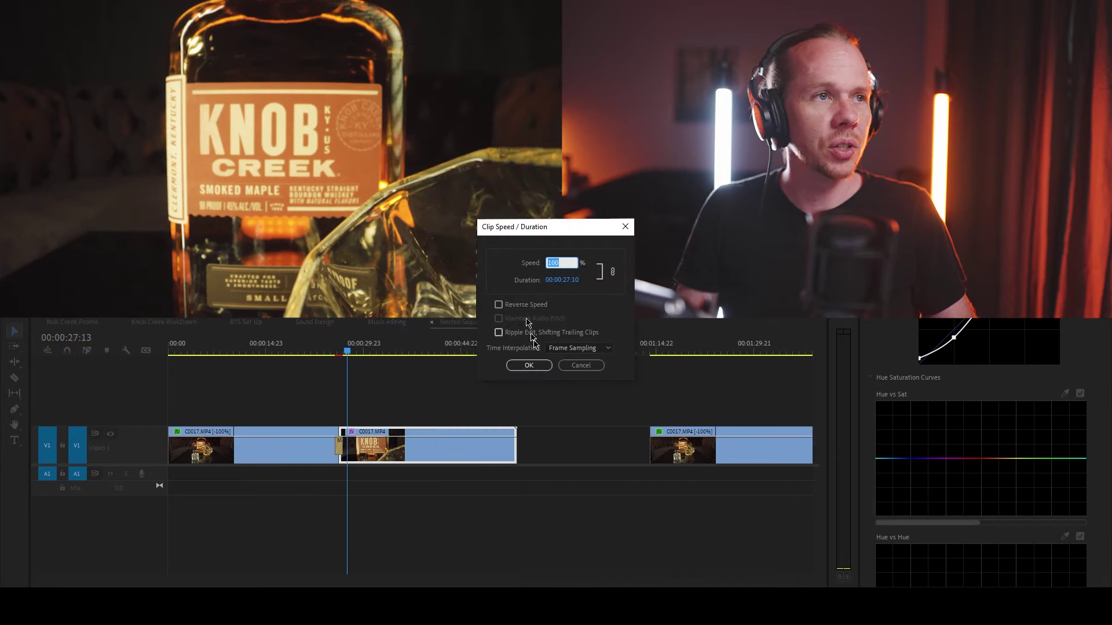
Zoom in and scrub frames around 25–26 seconds, then select the first C0017 clip.
{"action": "left_click", "coordinate": [328, 347]}
{"action": "key", "text": "="}
{"action": "key", "text": "="}
{"action": "left_click_drag", "start_coordinate": [537, 346], "coordinate": [572, 348]}
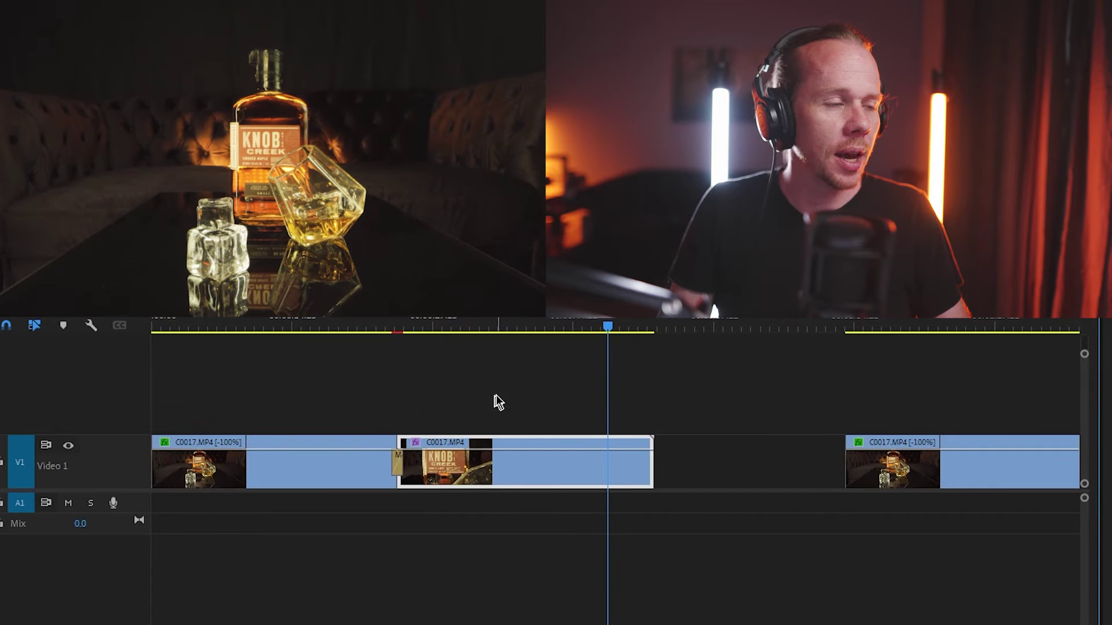
{"action": "left_click", "coordinate": [325, 463], "text": "shift"}
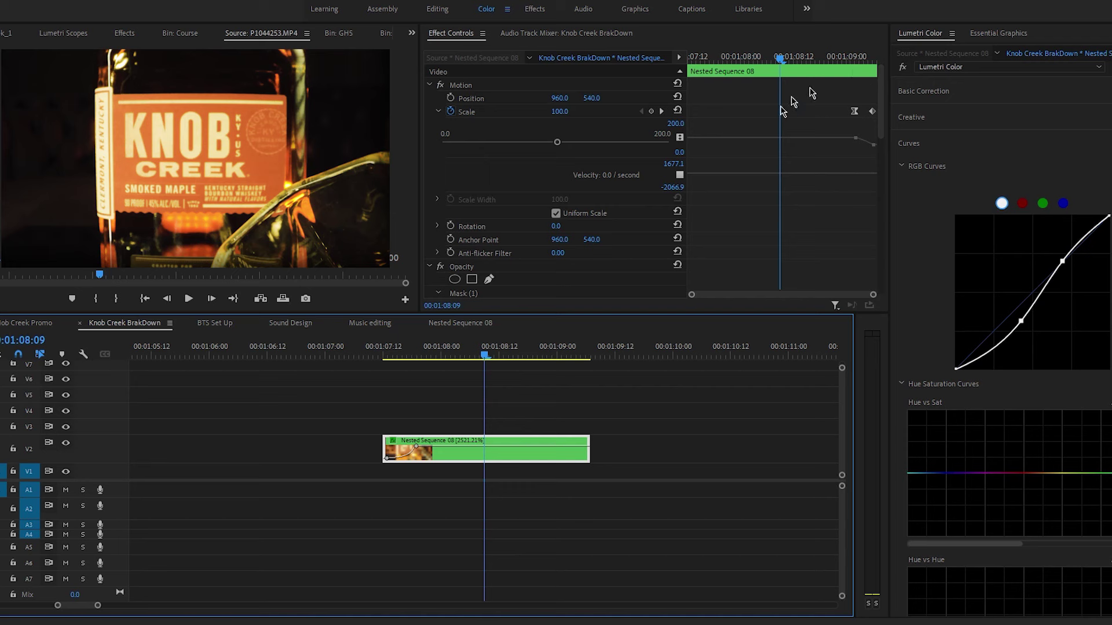
Scrub the Scale keyframes from 100 to 60 and play Nested Sequence 08 from its start.
{"action": "left_click_drag", "start_coordinate": [803, 60], "coordinate": [874, 81]}
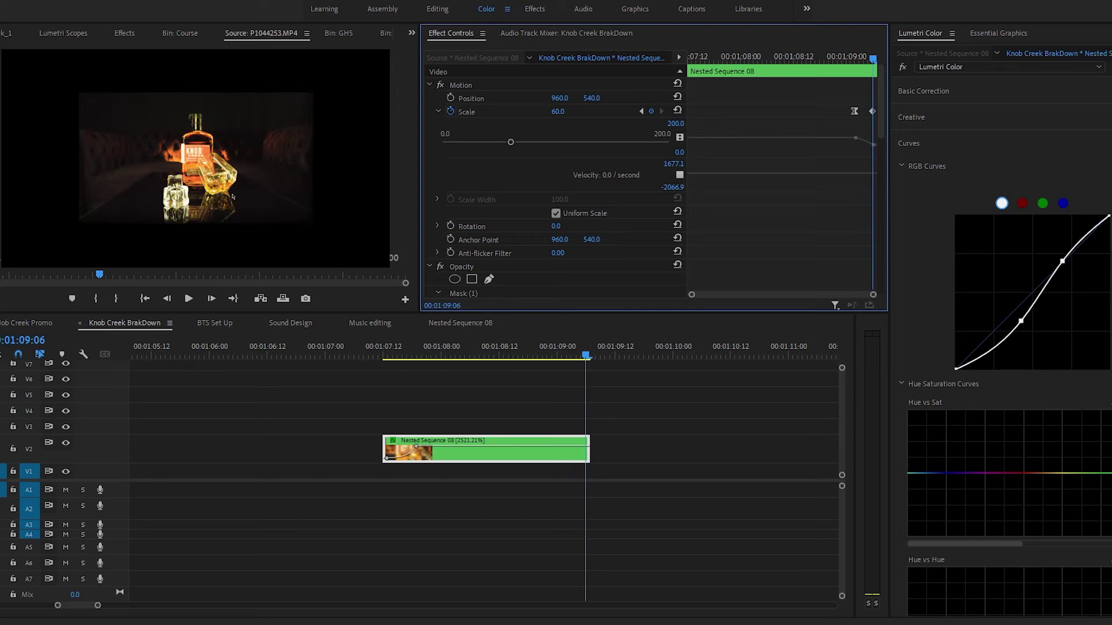
{"action": "left_click", "coordinate": [397, 352]}
{"action": "key", "text": "space"}
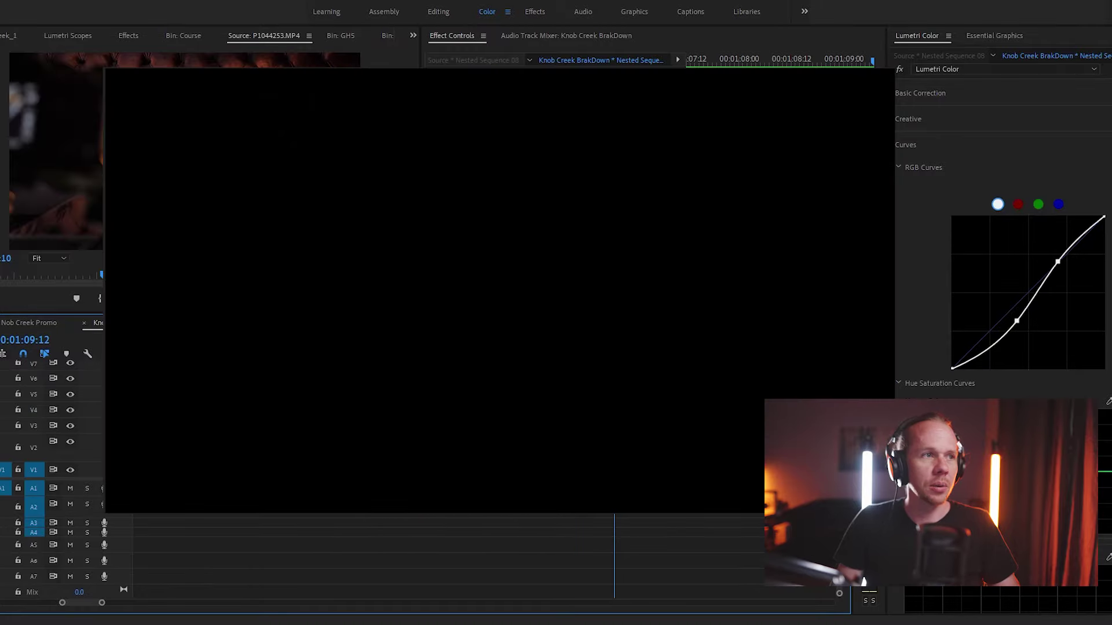
{"action": "mouse_move", "coordinate": [868, 60]}
{"action": "left_mouse_down"}
{"action": "mouse_move", "coordinate": [809, 61]}
{"action": "mouse_move", "coordinate": [872, 61]}
{"action": "left_mouse_up"}
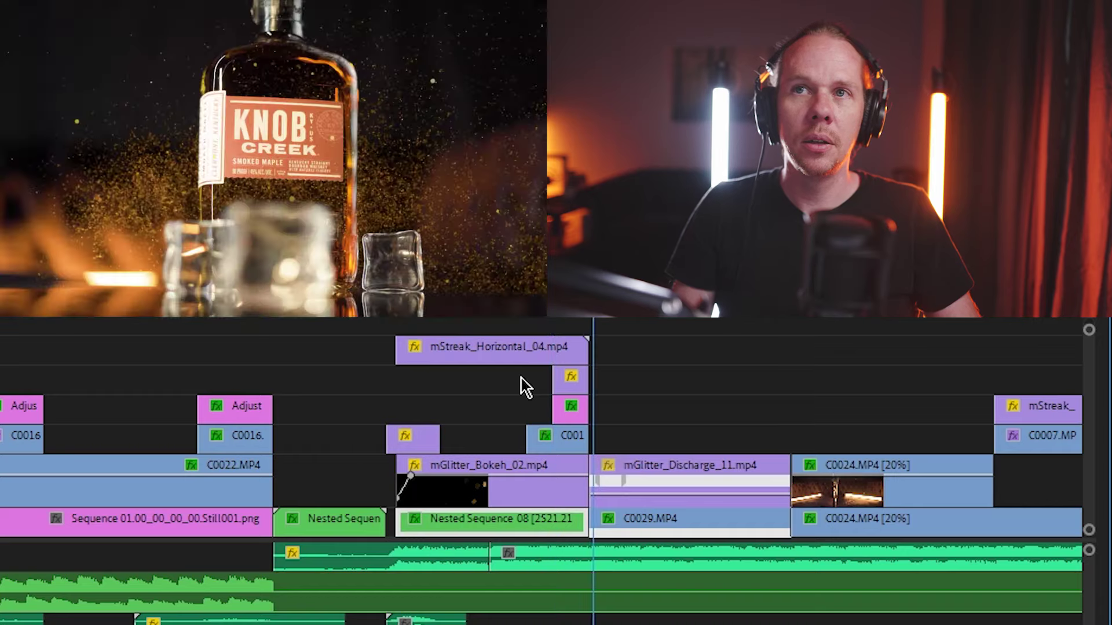
{"action": "key", "text": "="}
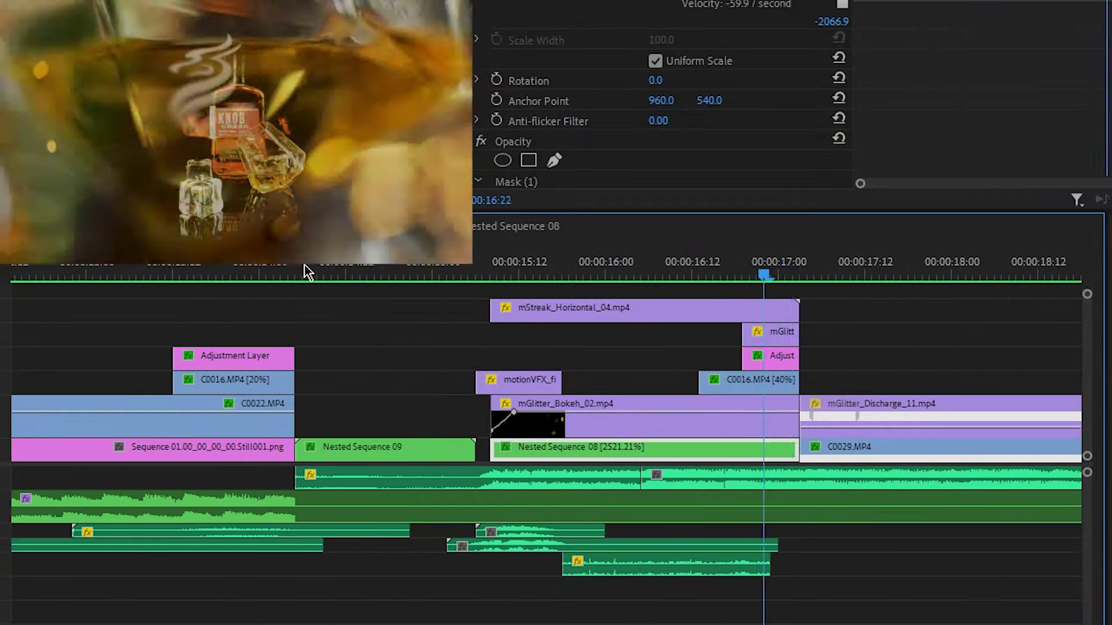
Zoom around the C0029 cut and drag the A1 track taller to reveal the glitter fade curve.
{"action": "key", "text": "minus"}
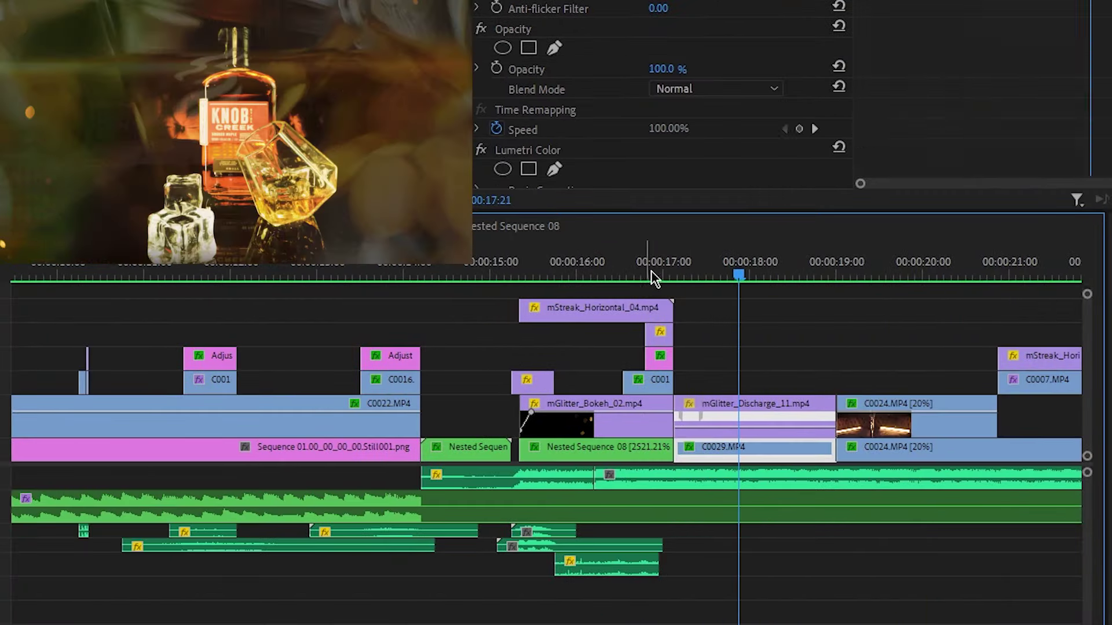
{"action": "left_click", "coordinate": [653, 278]}
{"action": "key", "text": "equal"}
{"action": "key", "text": "equal"}
{"action": "key", "text": "minus"}
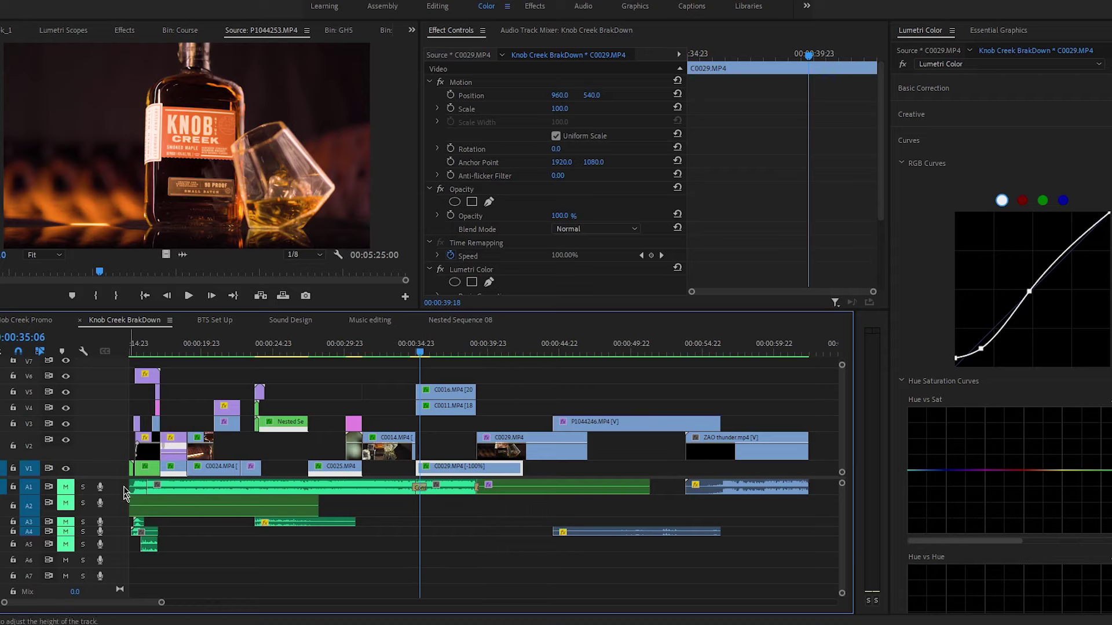
{"action": "left_click_drag", "start_coordinate": [124, 495], "coordinate": [125, 534]}
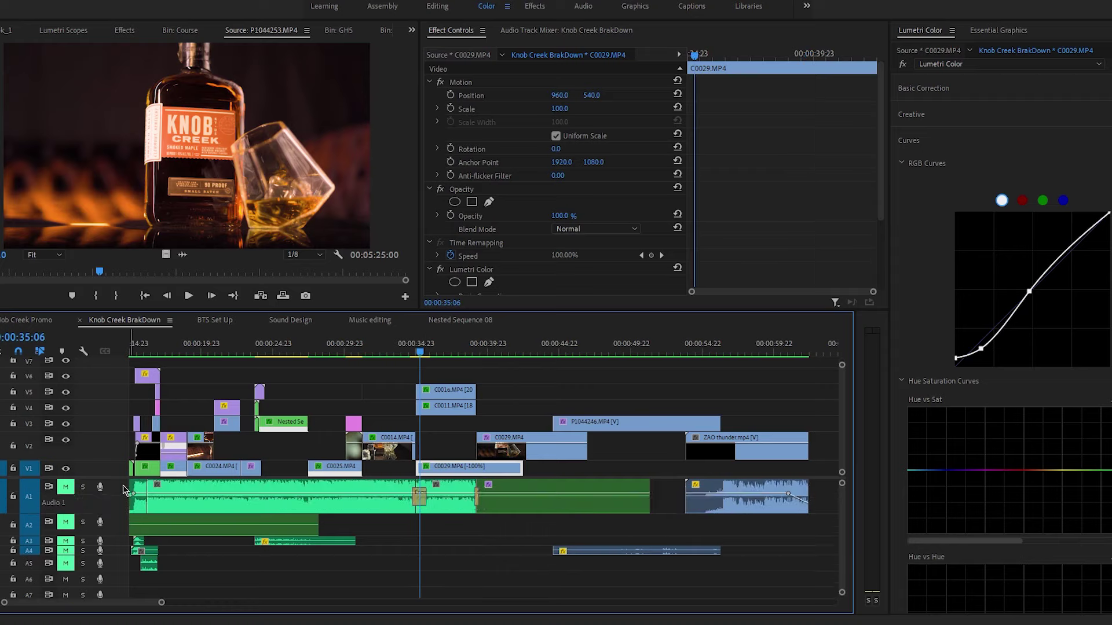
{"action": "key", "text": "="}
{"action": "key", "text": "="}
{"action": "key", "text": "="}
{"action": "key", "text": "="}
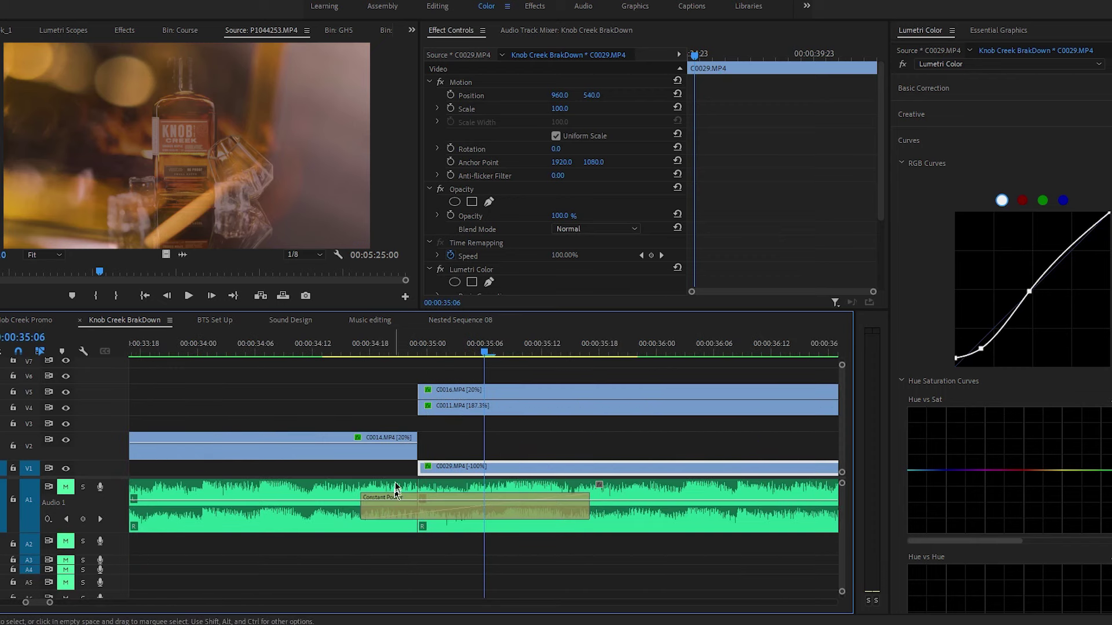
{"action": "key", "text": "-"}
{"action": "key", "text": "-"}
{"action": "key", "text": "-"}
{"action": "key", "text": "-"}
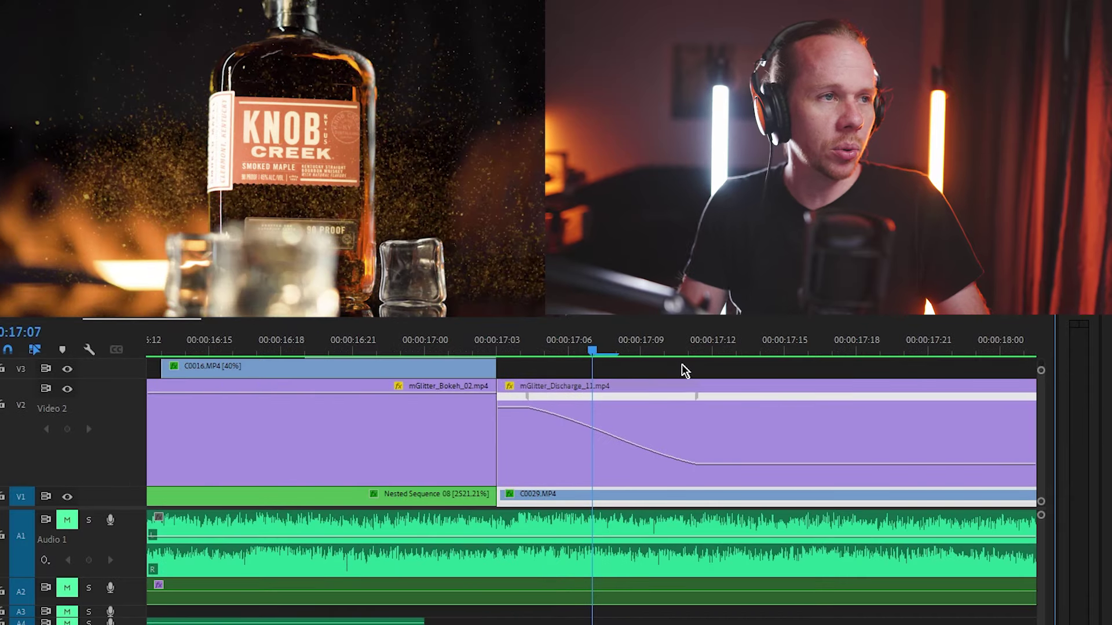
Play through the mGlitter_Discharge_11 fade from its start.
{"action": "left_click_drag", "start_coordinate": [576, 357], "coordinate": [530, 357]}
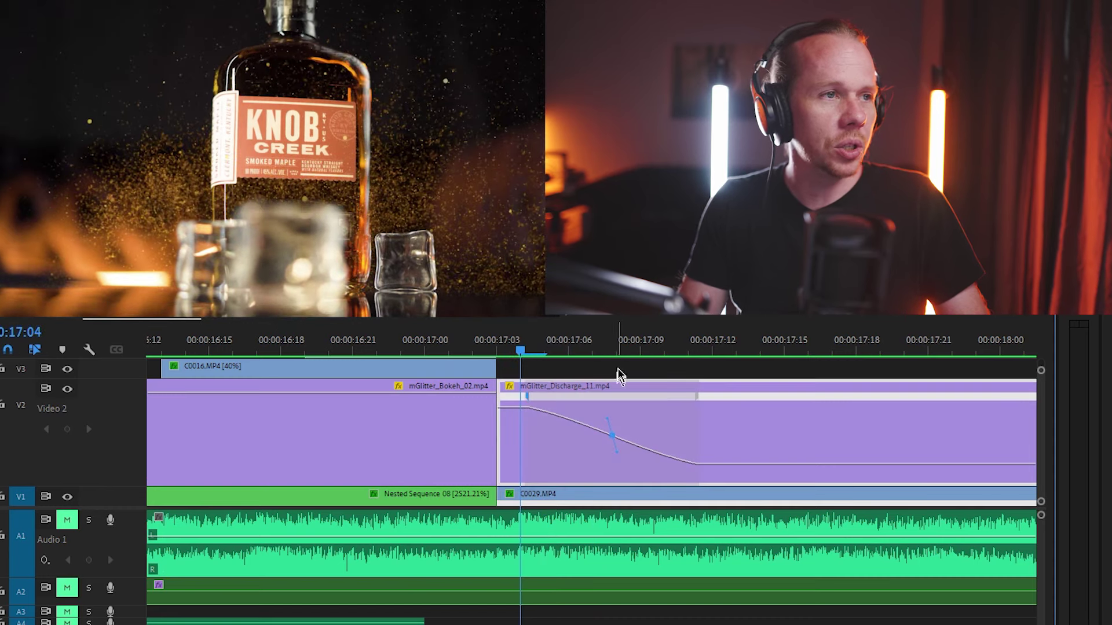
{"action": "scroll", "coordinate": [550, 347], "scroll_direction": "left", "scroll_amount": 2}
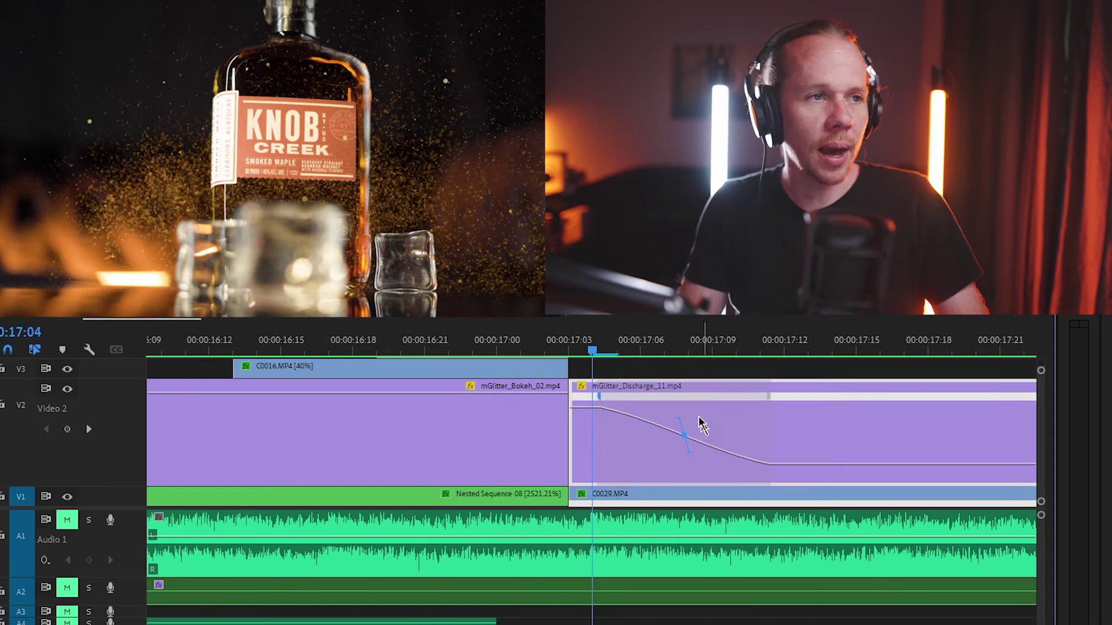
{"action": "key", "text": "-"}
{"action": "key", "text": "space"}
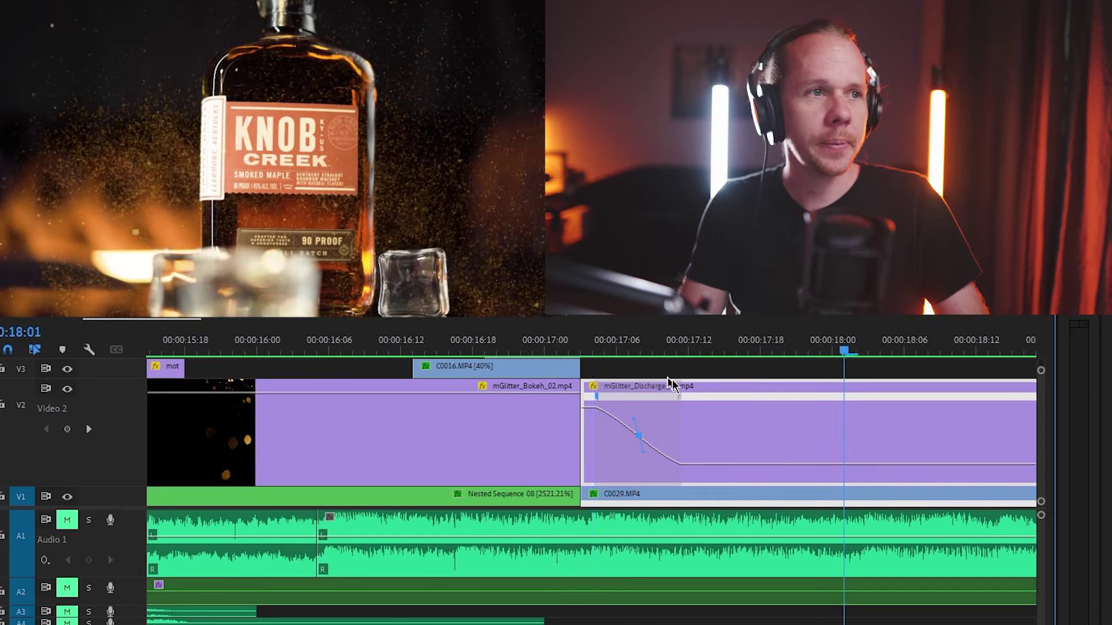
{"action": "key", "text": "-"}
{"action": "key", "text": "space"}
{"action": "scroll", "coordinate": [137, 444], "scroll_direction": "down", "scroll_amount": 4}
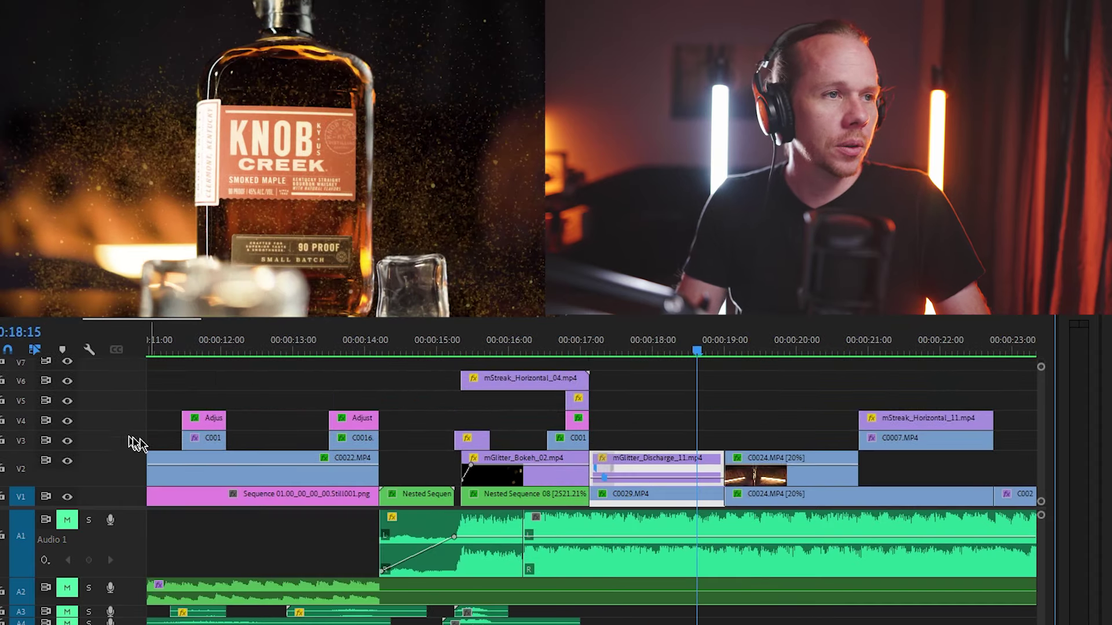
Zoom in on the opacity fade between 17:08 and 17:13 near the cut.
{"action": "left_click", "coordinate": [622, 345]}
{"action": "key", "text": "="}
{"action": "key", "text": "="}
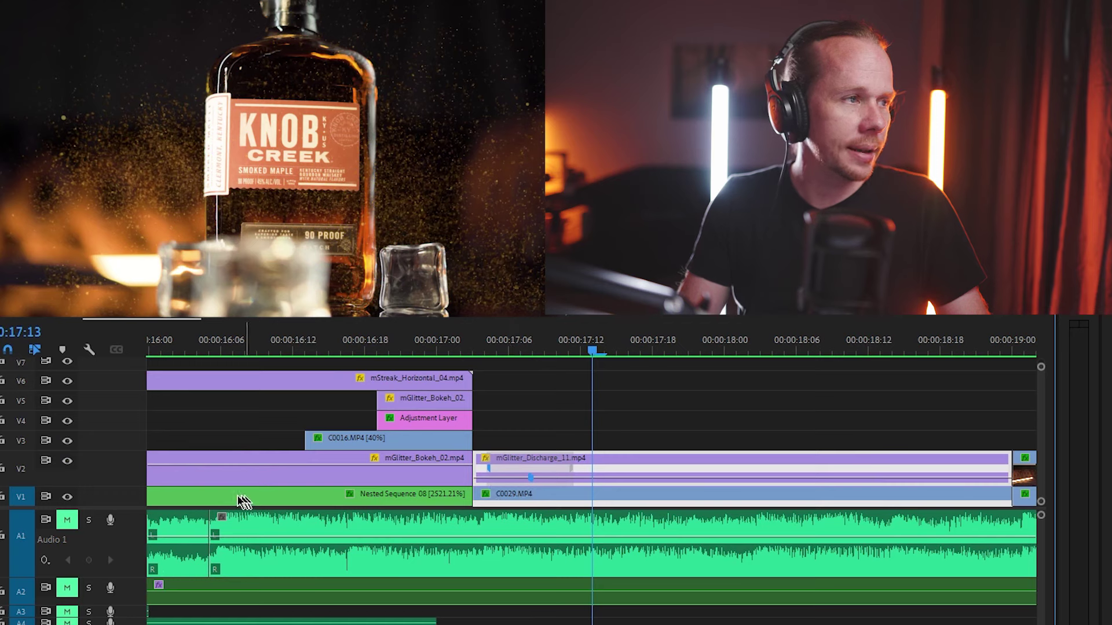
{"action": "scroll", "coordinate": [133, 498], "scroll_direction": "up", "scroll_amount": 5}
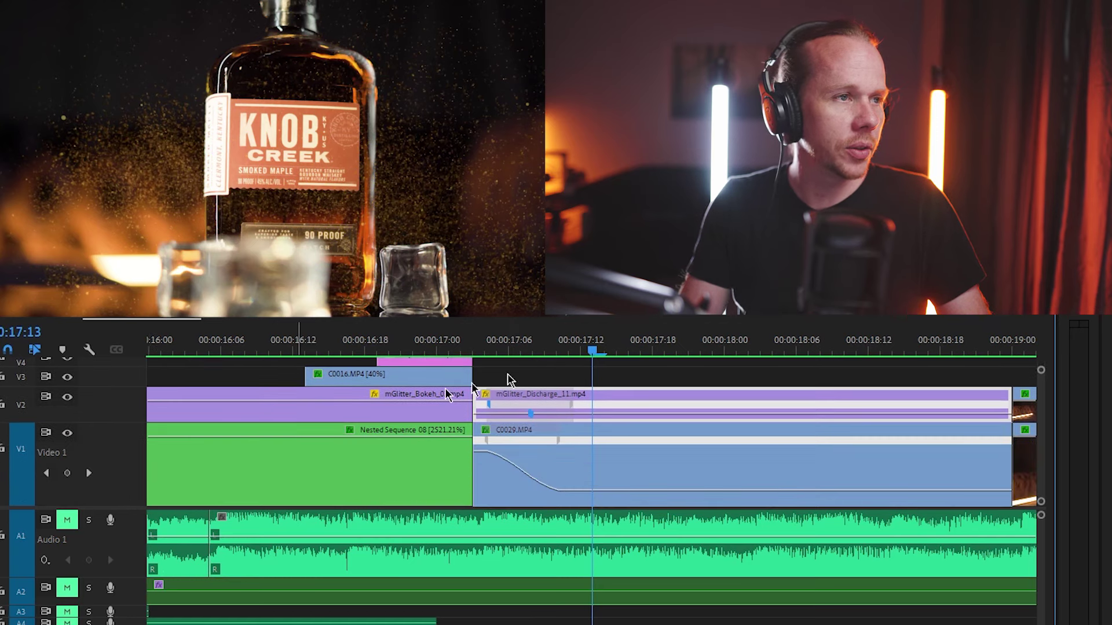
{"action": "left_click", "coordinate": [536, 351]}
{"action": "key", "text": "="}
{"action": "scroll", "coordinate": [126, 413], "scroll_direction": "up", "scroll_amount": 3}
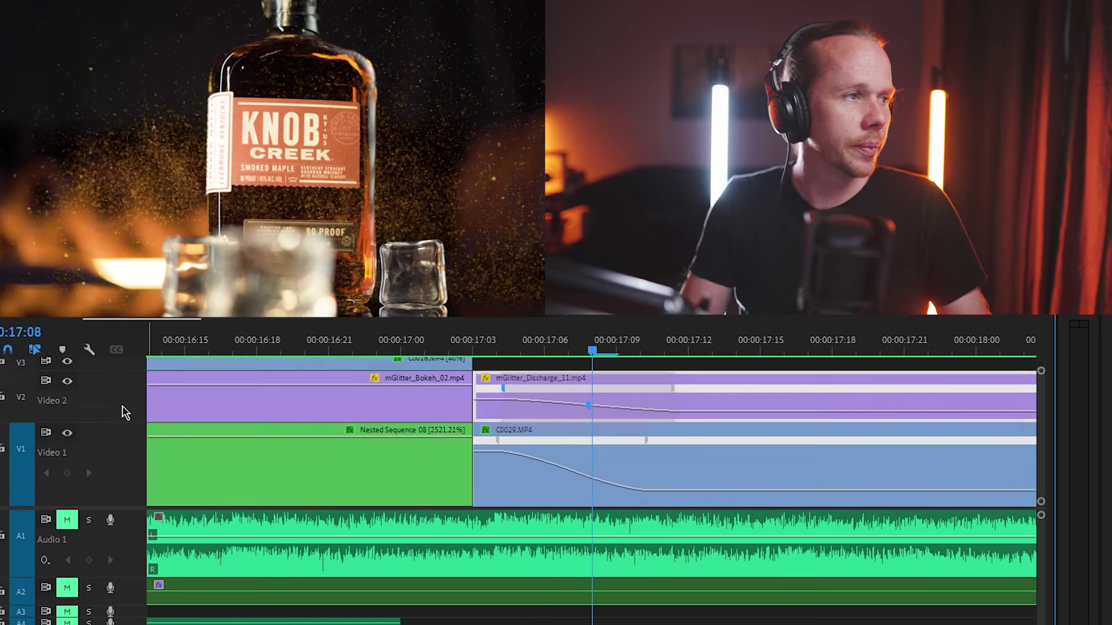
{"action": "scroll", "coordinate": [124, 463], "scroll_direction": "down", "scroll_amount": 3}
Turn off V1's track output and play the glitter clip alone from its start.
{"action": "left_click", "coordinate": [68, 481]}
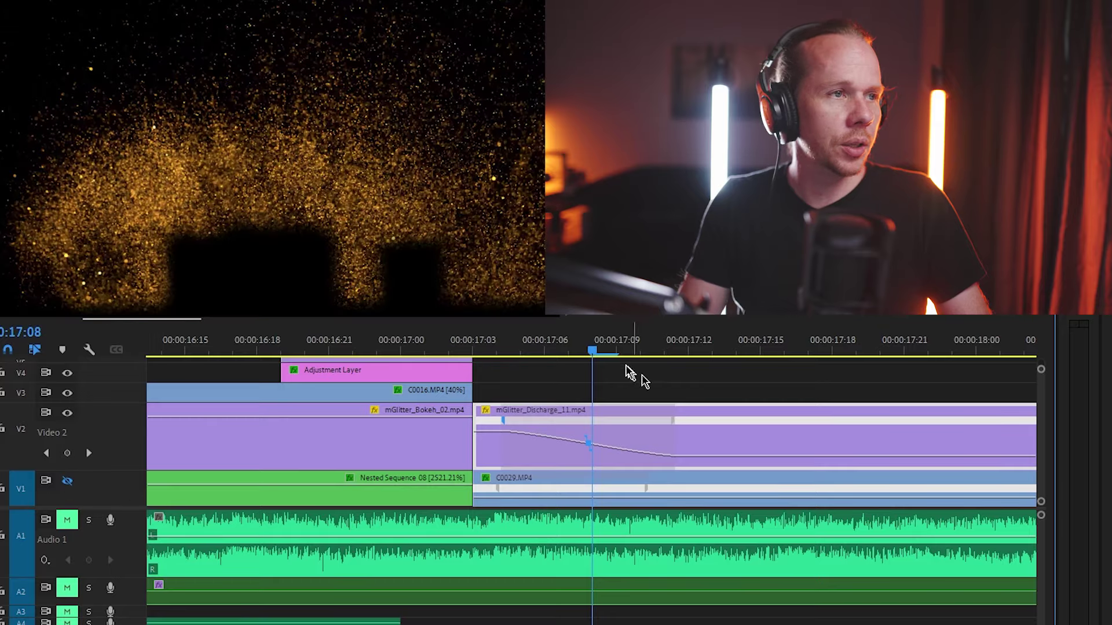
{"action": "left_click_drag", "start_coordinate": [550, 348], "coordinate": [485, 356]}
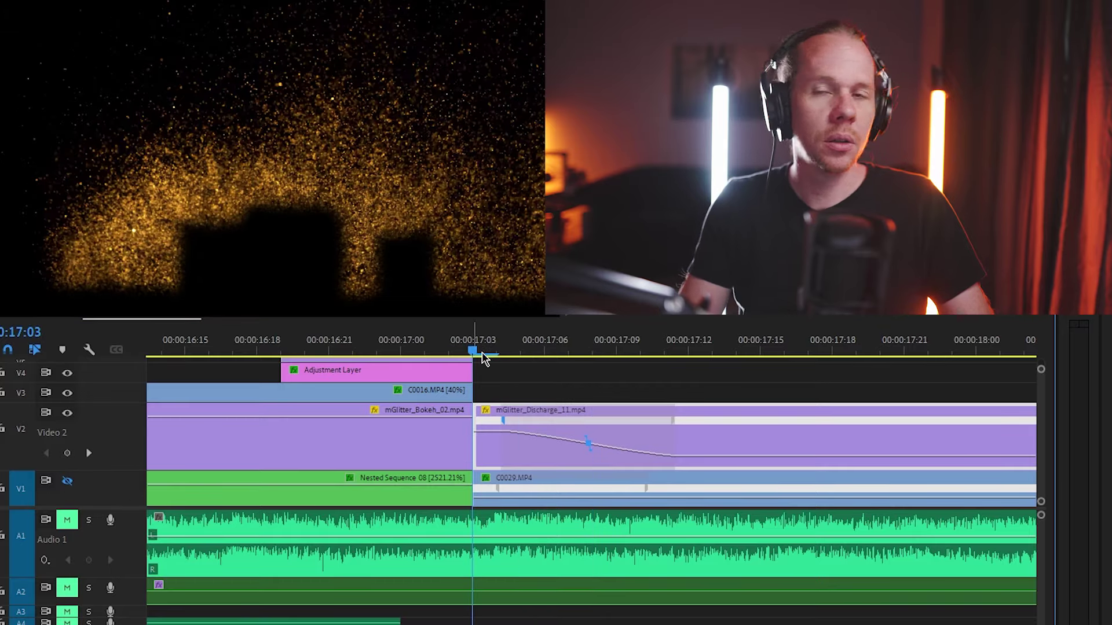
{"action": "key", "text": "space"}
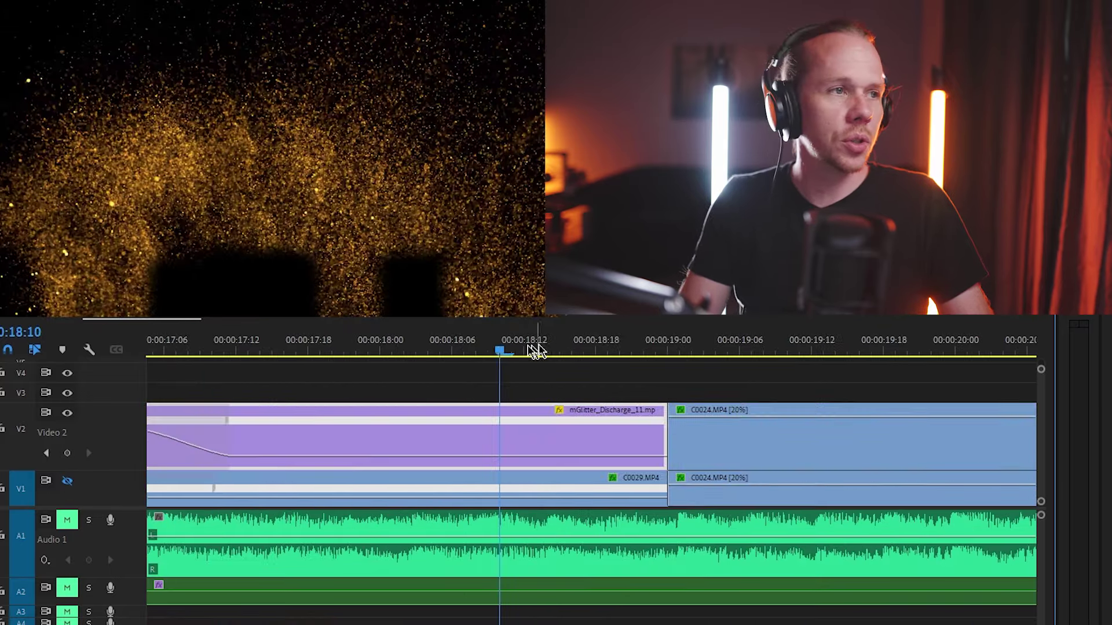
{"action": "key", "text": "minus"}
{"action": "left_click", "coordinate": [430, 351]}
{"action": "scroll", "coordinate": [129, 437], "scroll_direction": "down", "scroll_amount": 1}
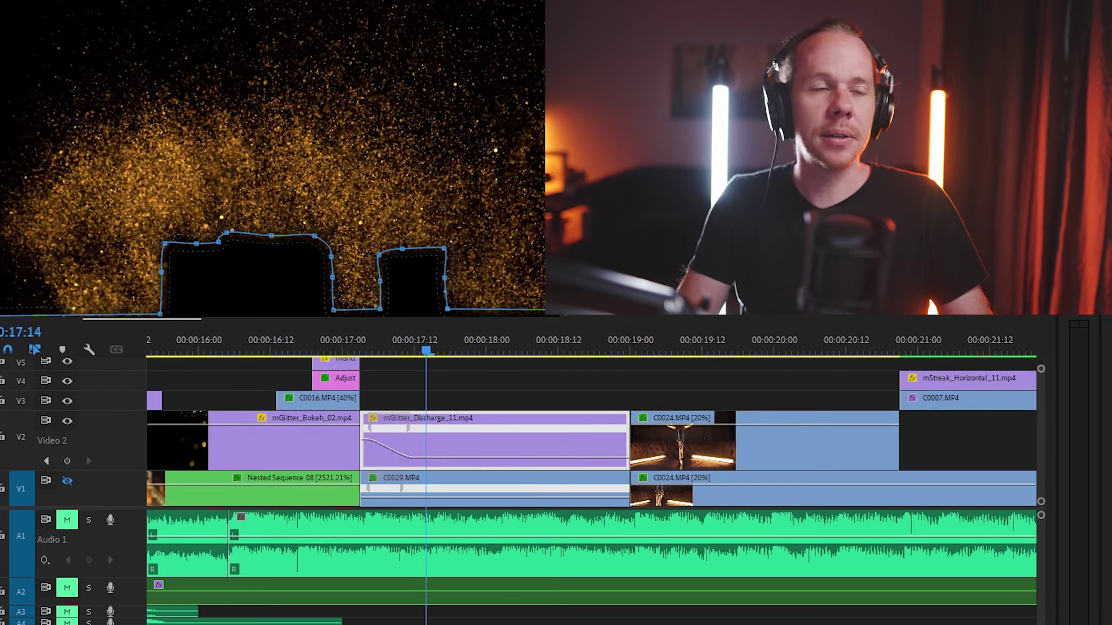
Re-enable V1's track output and scrub back over the glitter shot.
{"action": "left_click", "coordinate": [68, 482]}
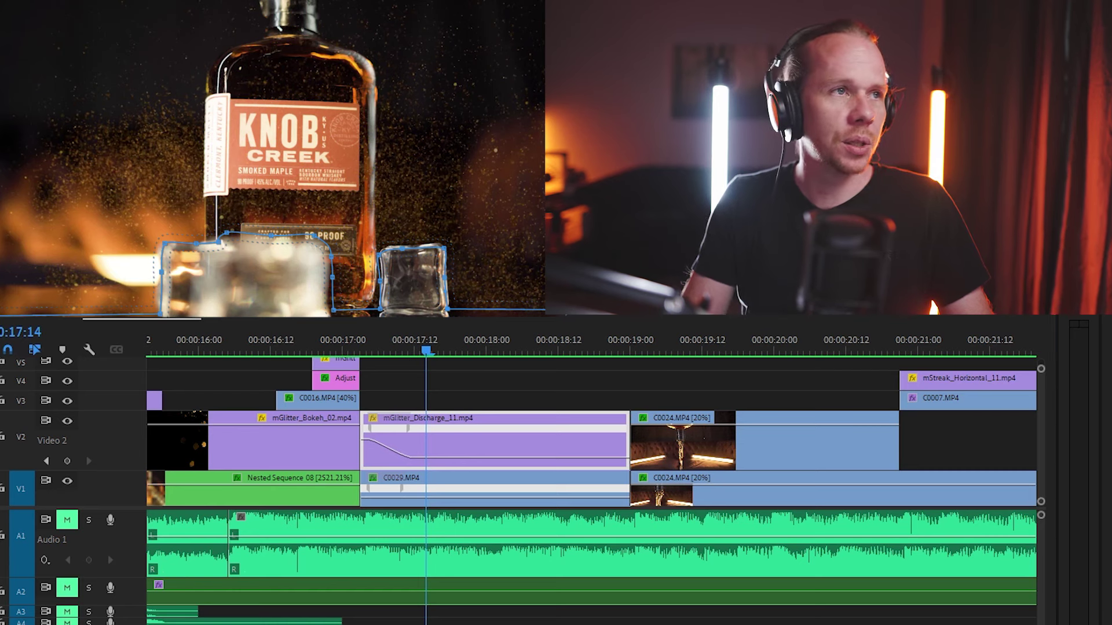
{"action": "left_click_drag", "start_coordinate": [414, 350], "coordinate": [378, 350]}
{"action": "scroll", "coordinate": [438, 410], "scroll_direction": "up", "scroll_amount": 3}
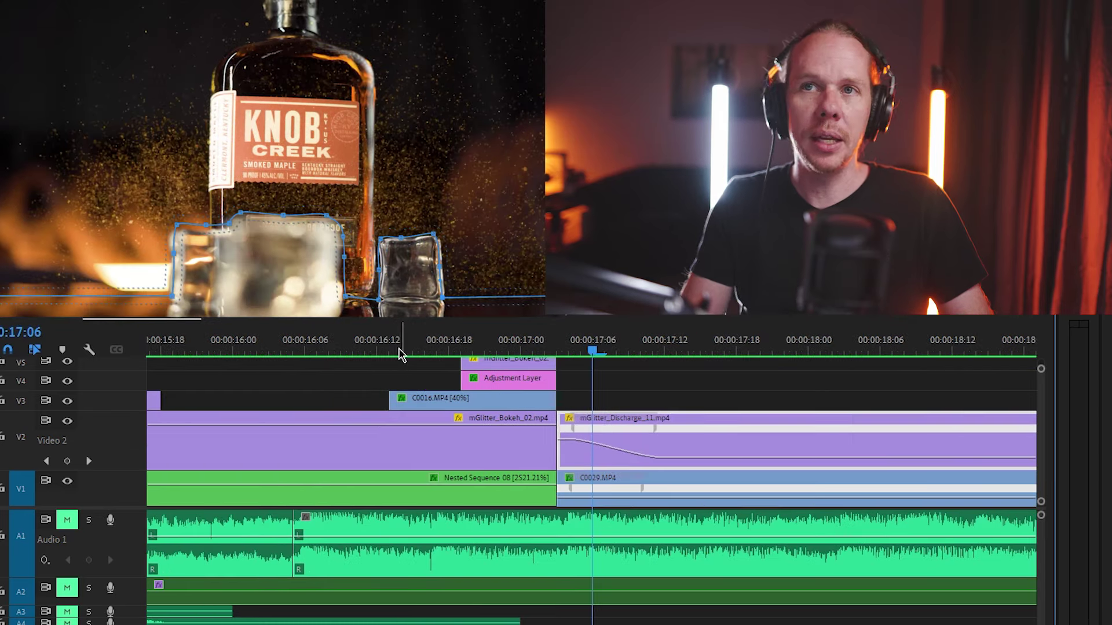
{"action": "key", "text": "minus"}
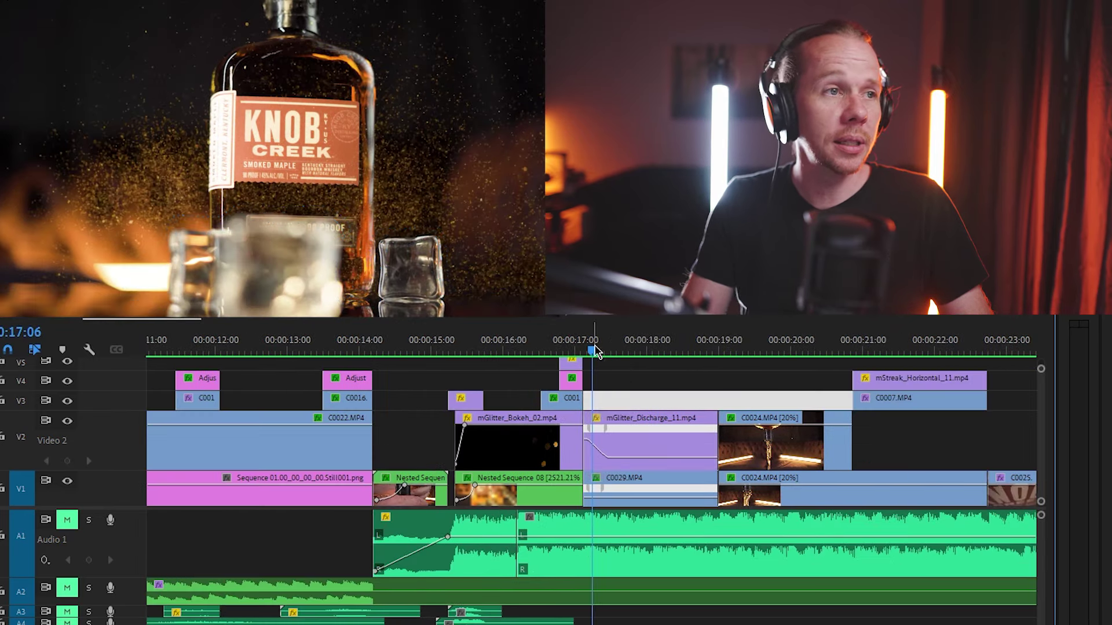
Play the shot from about 15:13 and stop at 18:08.
{"action": "left_click_drag", "start_coordinate": [596, 350], "coordinate": [496, 351]}
{"action": "key", "text": "equal"}
{"action": "key", "text": "equal"}
{"action": "key", "text": "Down"}
{"action": "key", "text": "Right"}
{"action": "key", "text": "Right"}
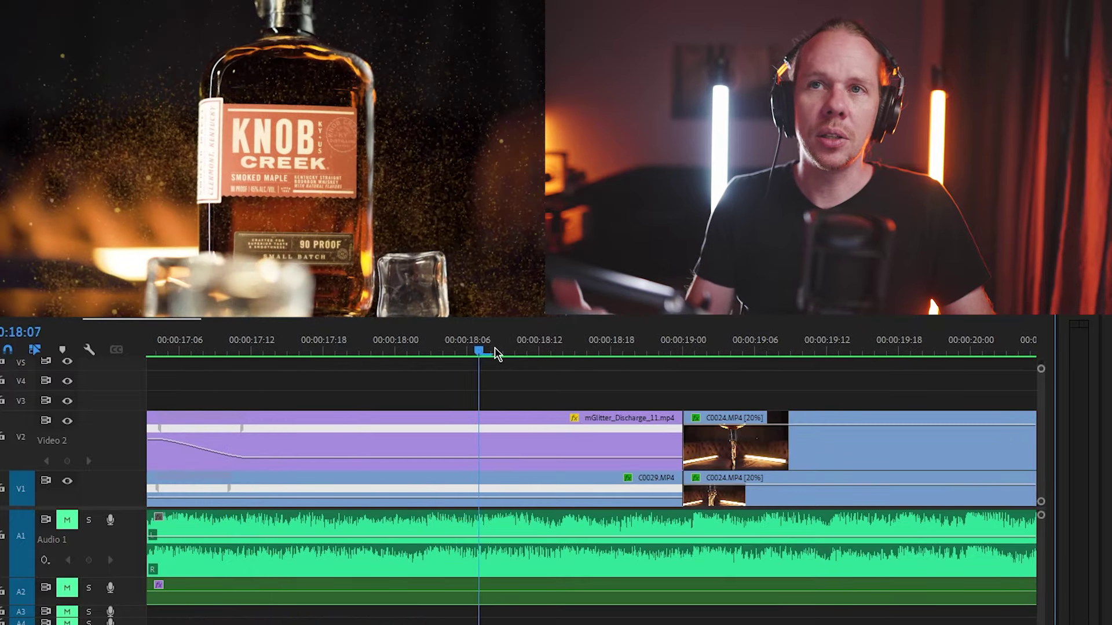
{"action": "left_click", "coordinate": [496, 351]}
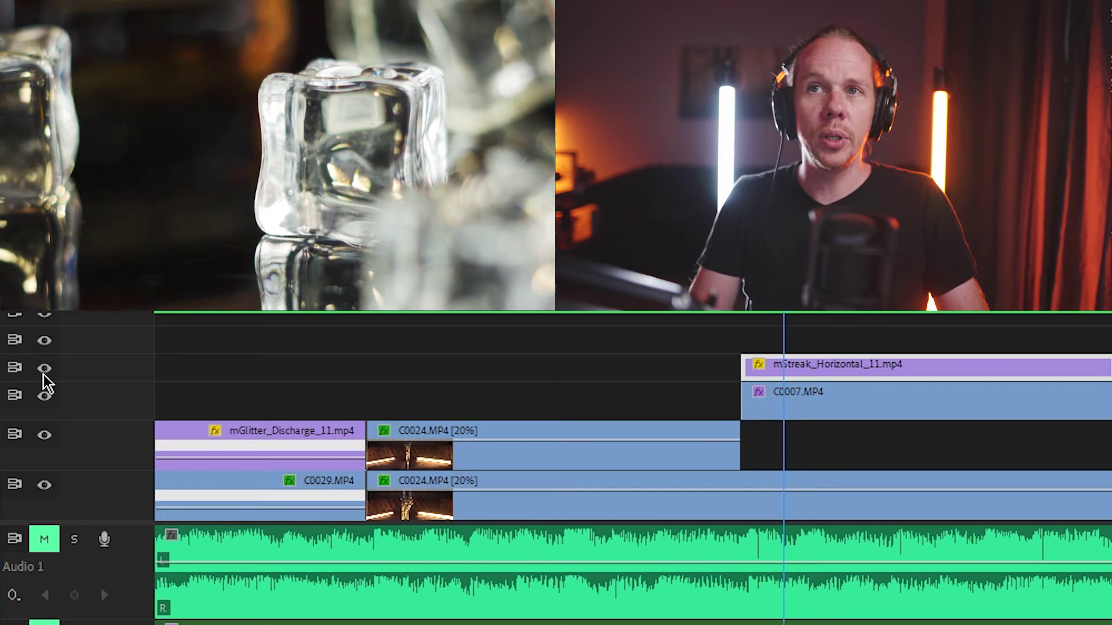
{"action": "left_click", "coordinate": [45, 370]}
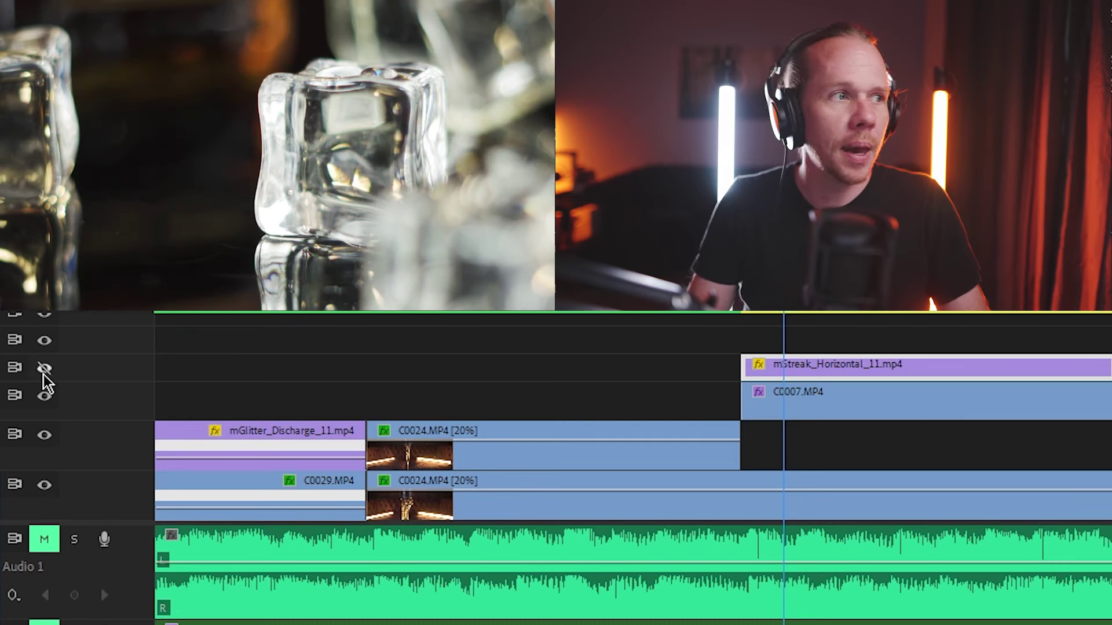
{"action": "left_click", "coordinate": [45, 370]}
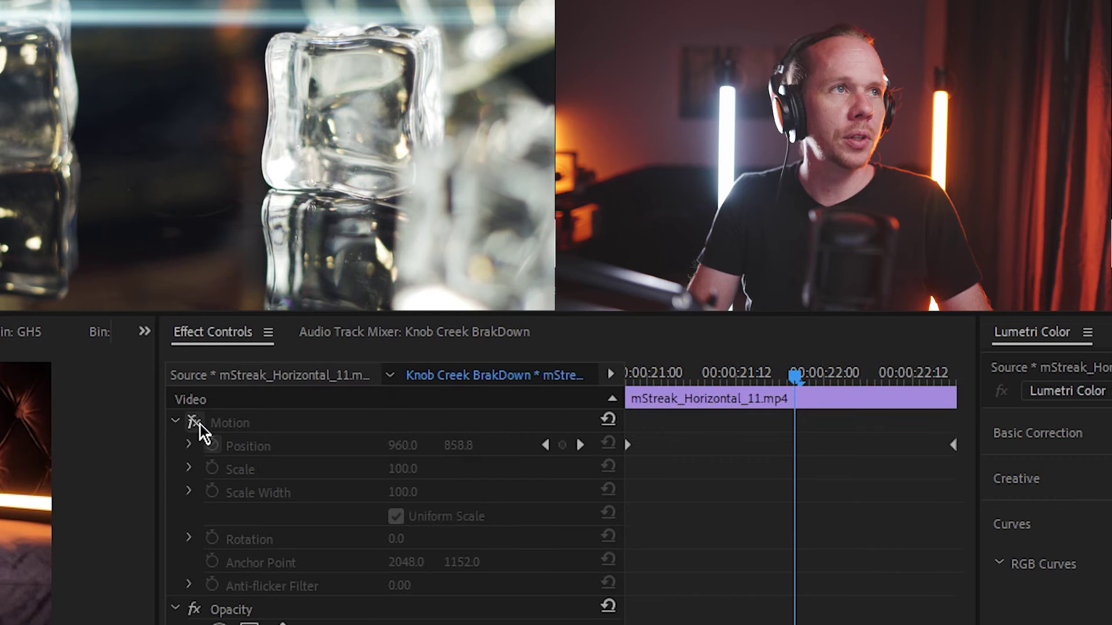
Turn on Motion for mStreak_Horizontal_11.mp4 and scrub 21:00–22:00 to preview the streak's sweep.
{"action": "left_click", "coordinate": [197, 425]}
{"action": "left_click_drag", "start_coordinate": [764, 381], "coordinate": [717, 416]}
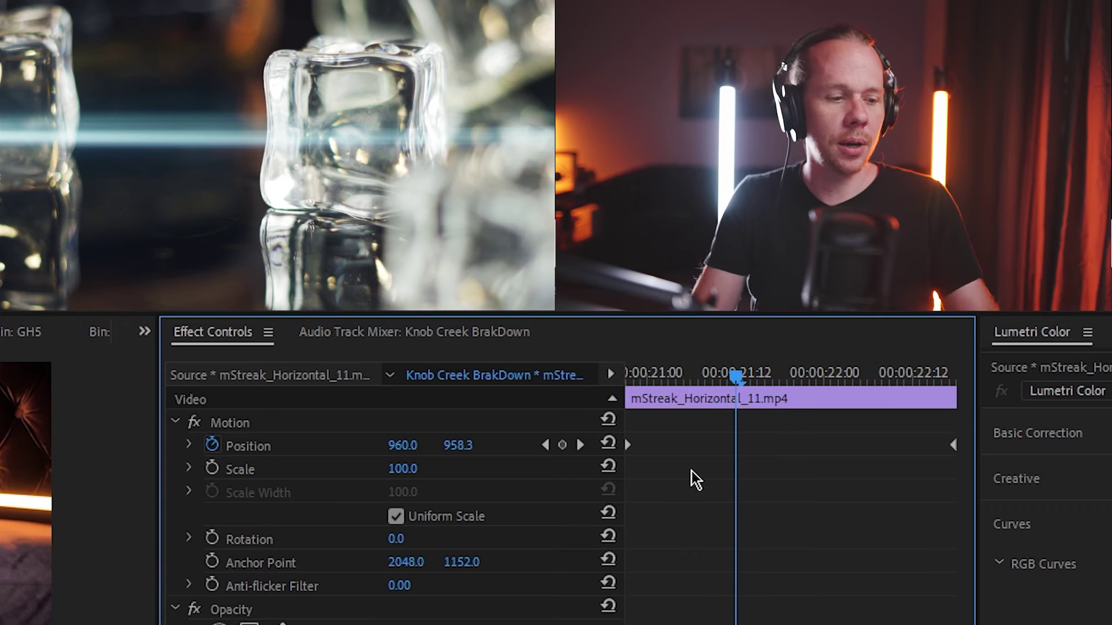
{"action": "left_click_drag", "start_coordinate": [740, 379], "coordinate": [679, 452]}
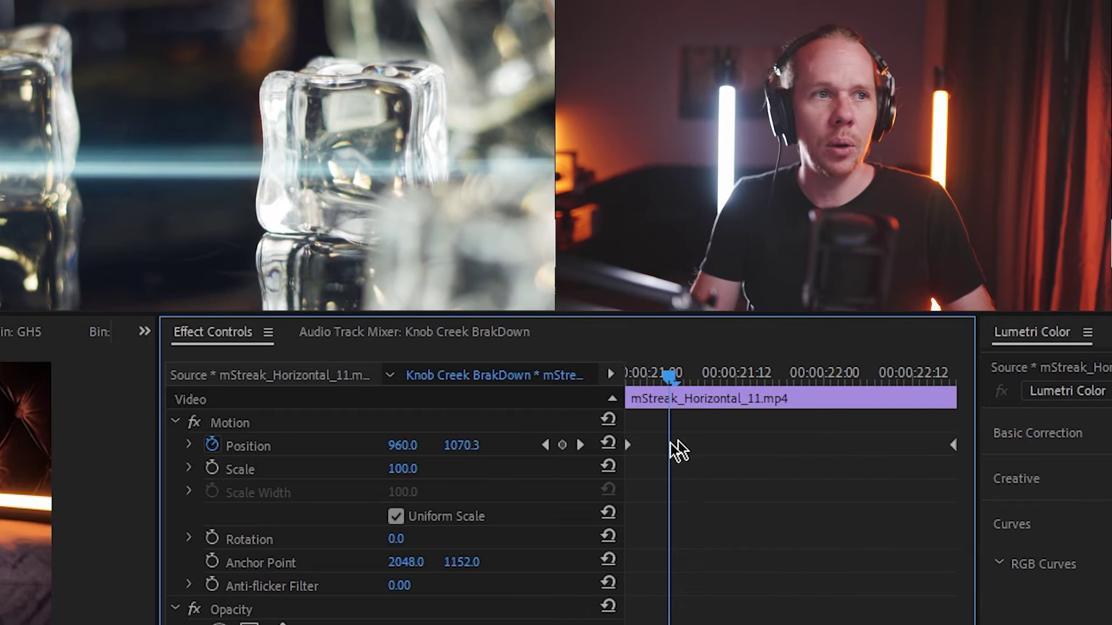
{"action": "key", "text": "Down"}
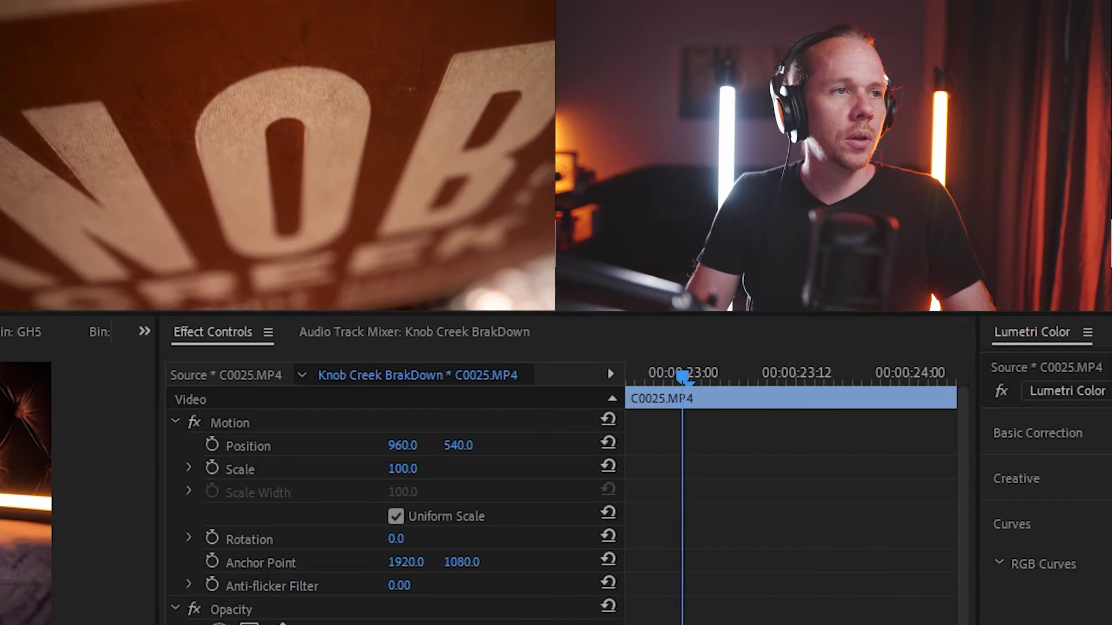
{"action": "left_click", "coordinate": [456, 345]}
{"action": "key", "text": "space"}
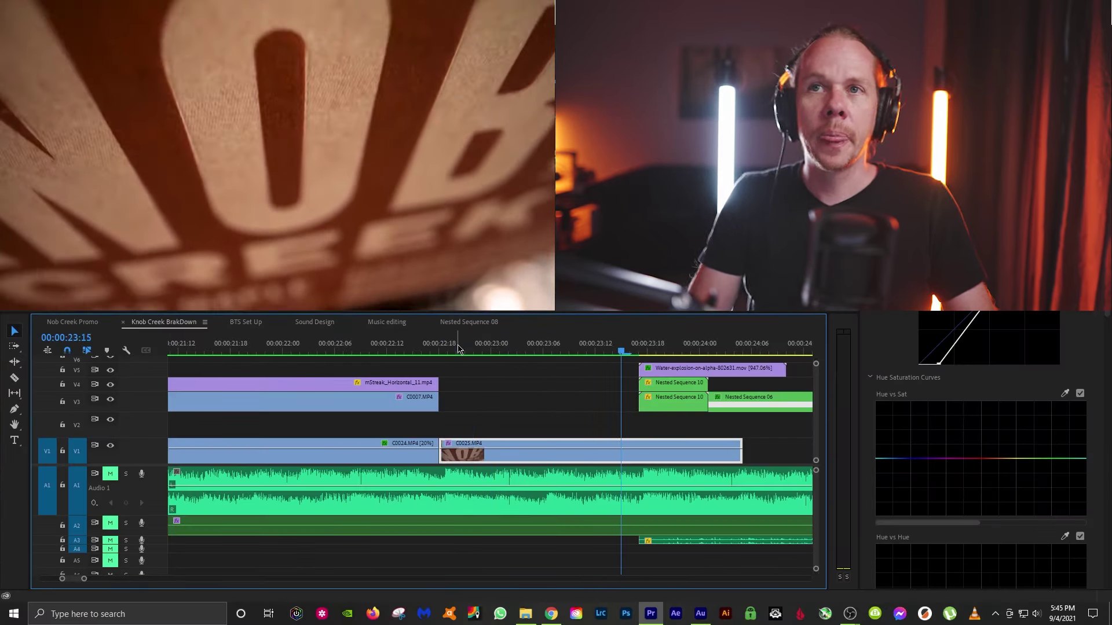
{"action": "key", "text": "minus"}
{"action": "key", "text": "equal"}
{"action": "left_click", "coordinate": [498, 350]}
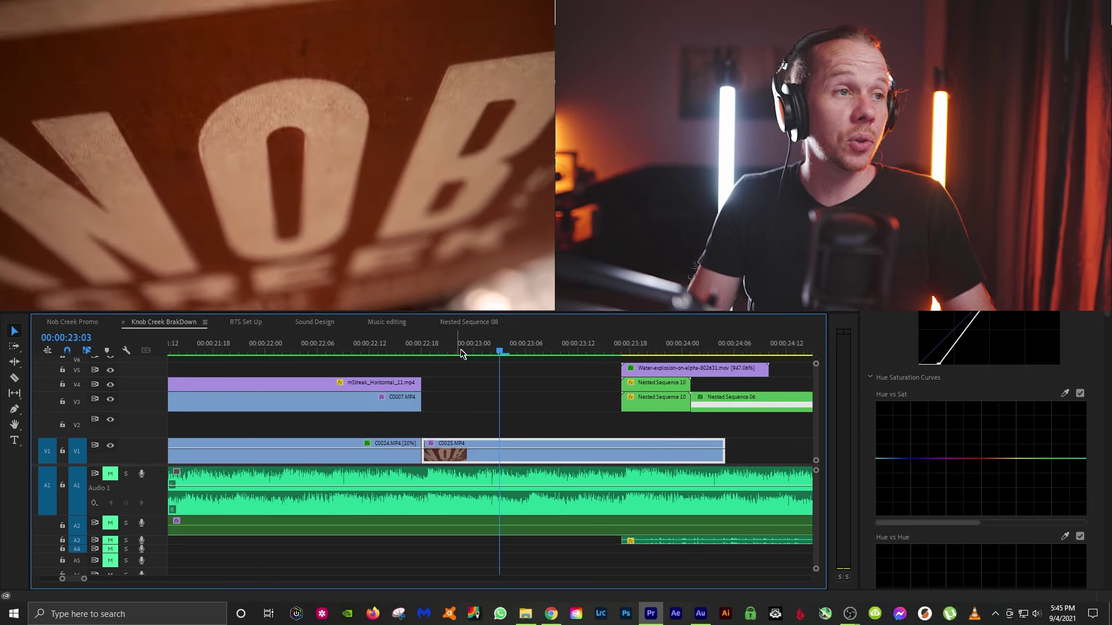
{"action": "left_click", "coordinate": [430, 349]}
{"action": "key", "text": "equal"}
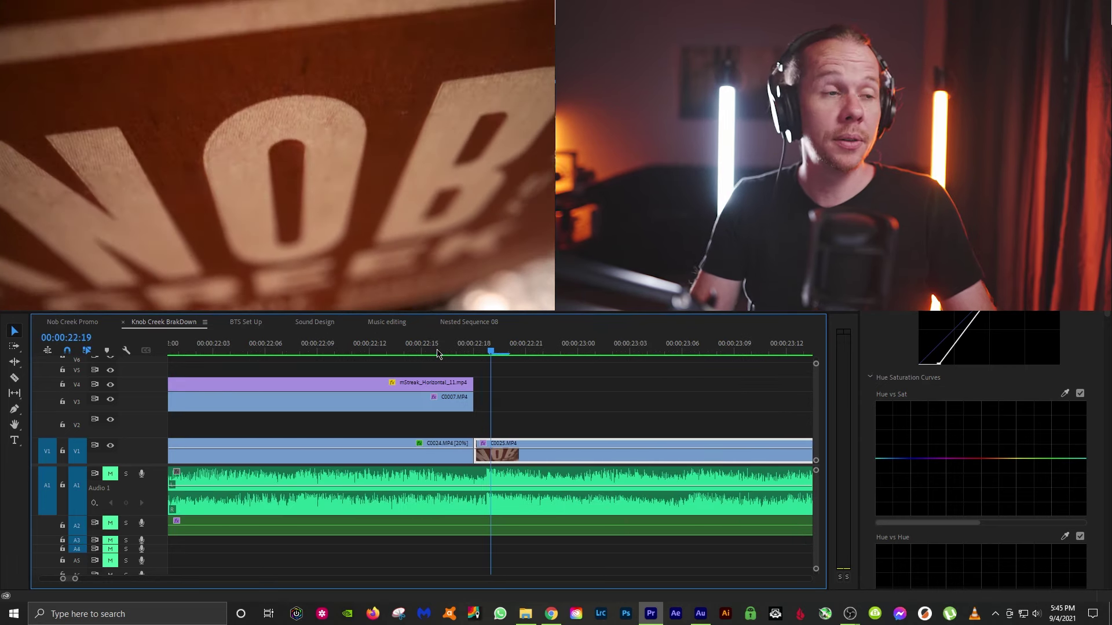
{"action": "key", "text": "minus"}
{"action": "key", "text": "space"}
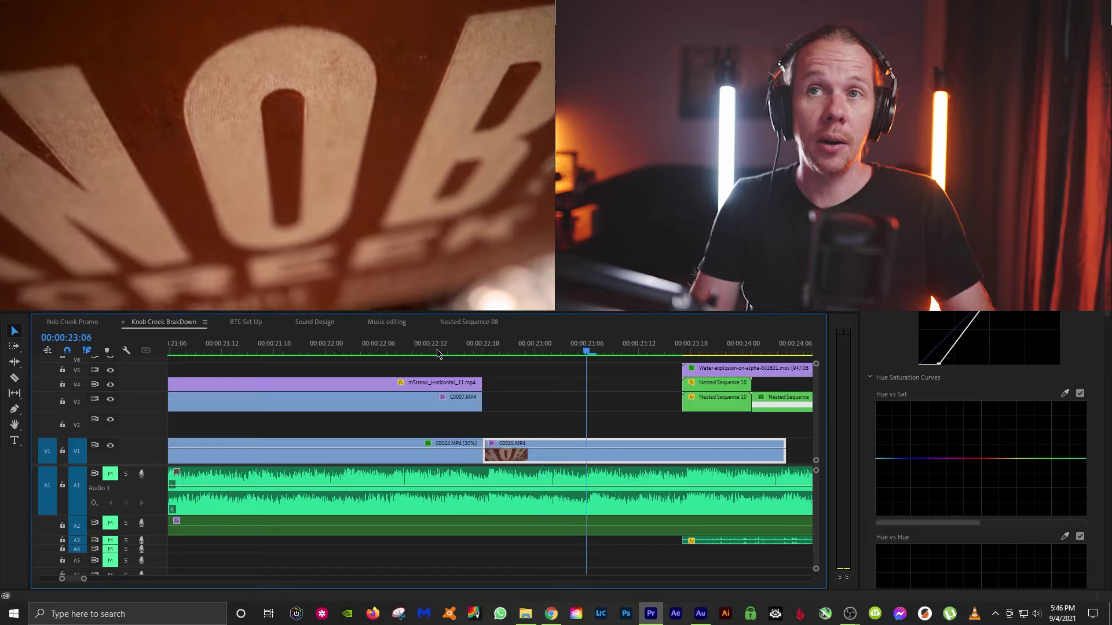
{"action": "key", "text": "minus"}
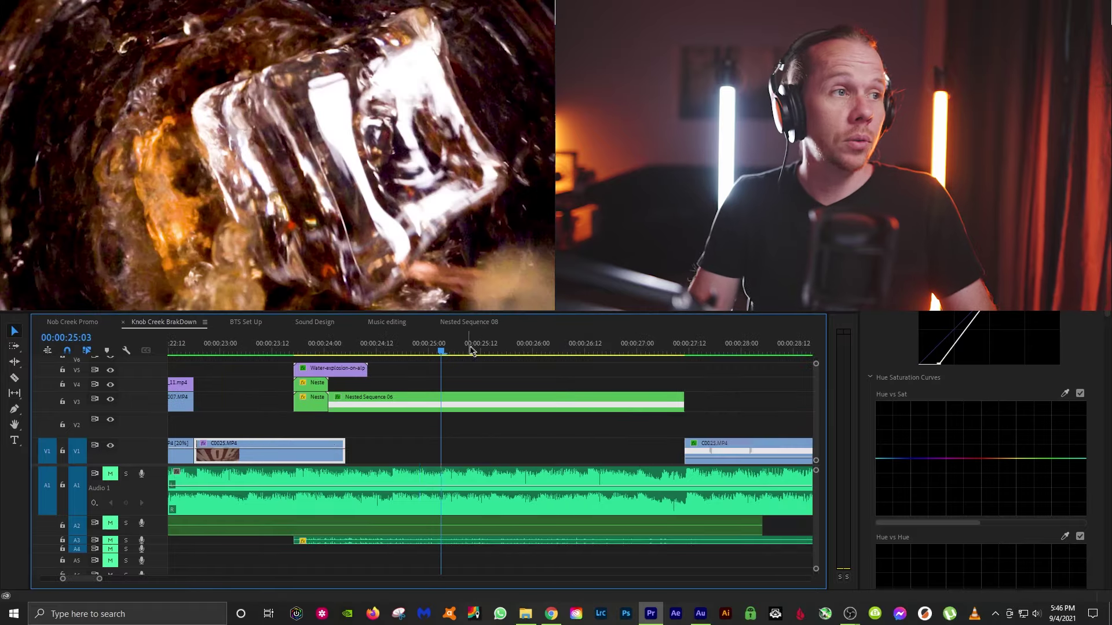
{"action": "key", "text": "Up"}
{"action": "key", "text": "equal"}
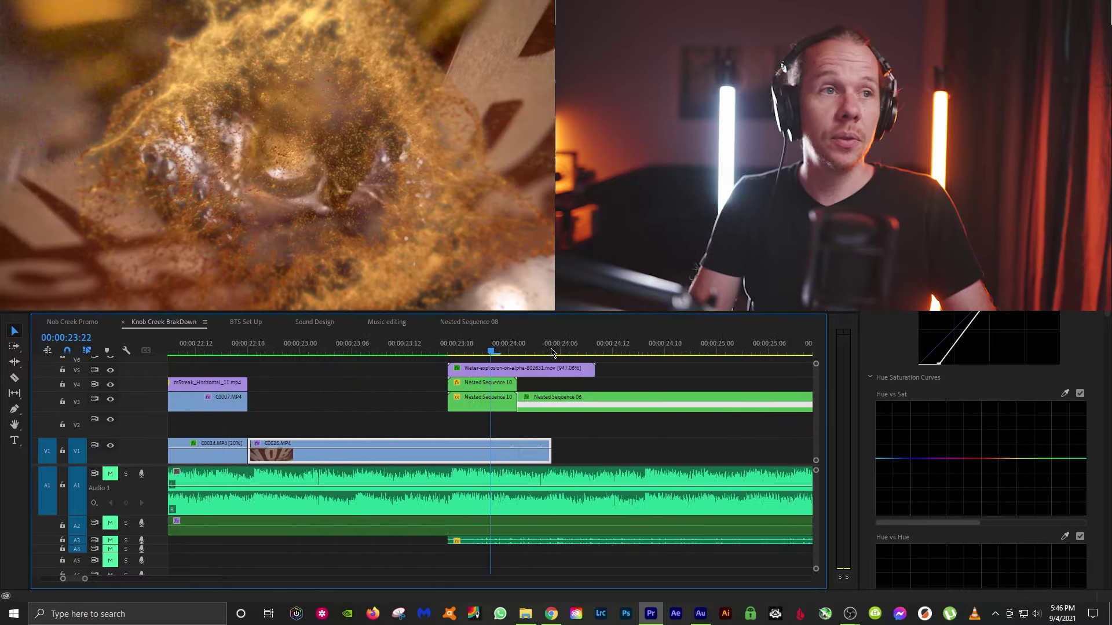
{"action": "key", "text": "minus"}
{"action": "key", "text": "equal"}
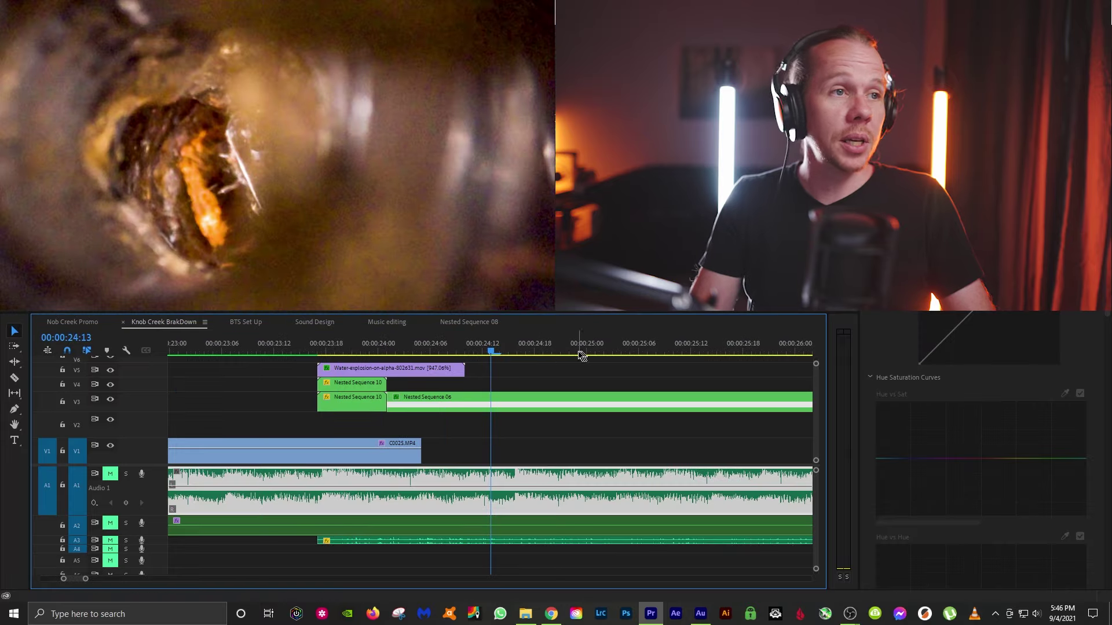
{"action": "mouse_move", "coordinate": [581, 352]}
{"action": "left_mouse_down"}
{"action": "mouse_move", "coordinate": [682, 353]}
{"action": "mouse_move", "coordinate": [587, 365]}
{"action": "left_mouse_up"}
{"action": "key", "text": "minus"}
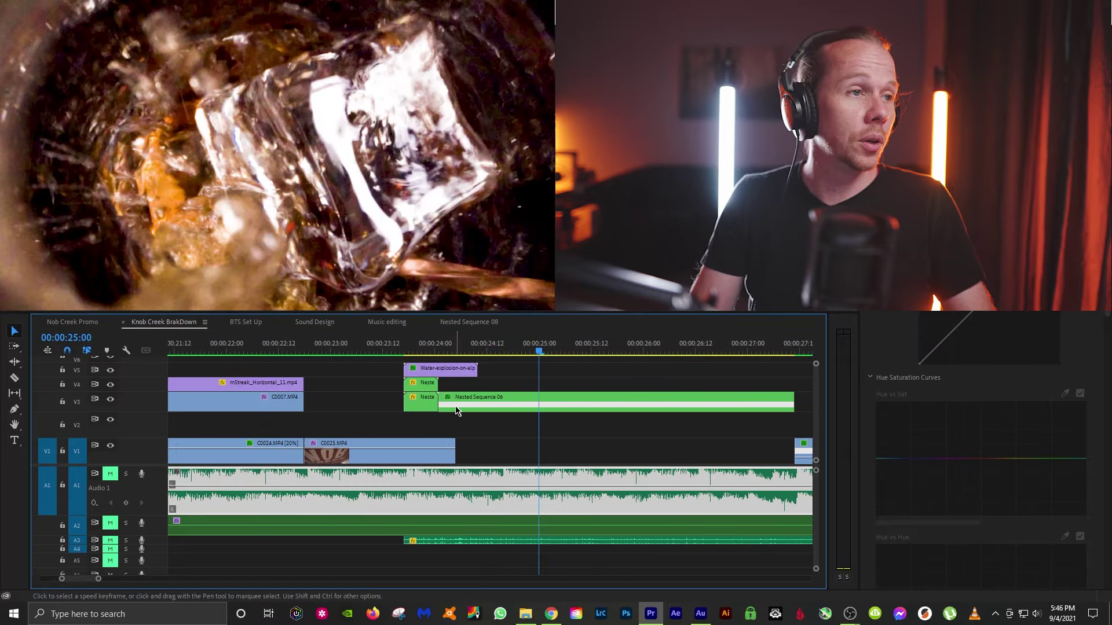
{"action": "left_click", "coordinate": [431, 343]}
{"action": "key", "text": "d"}
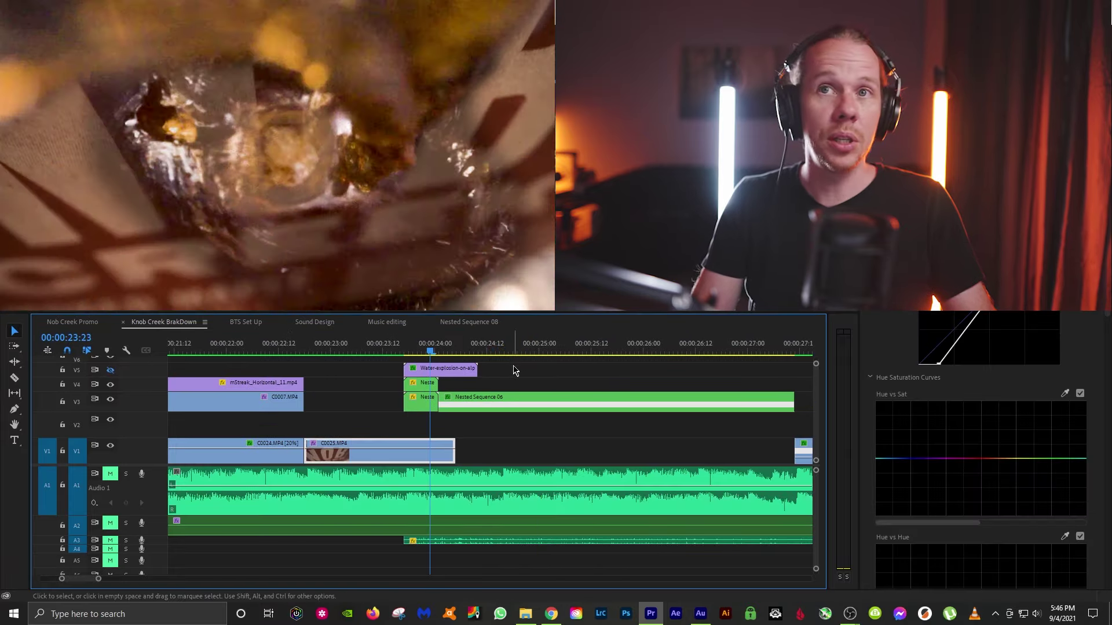
{"action": "left_click_drag", "start_coordinate": [423, 350], "coordinate": [414, 350]}
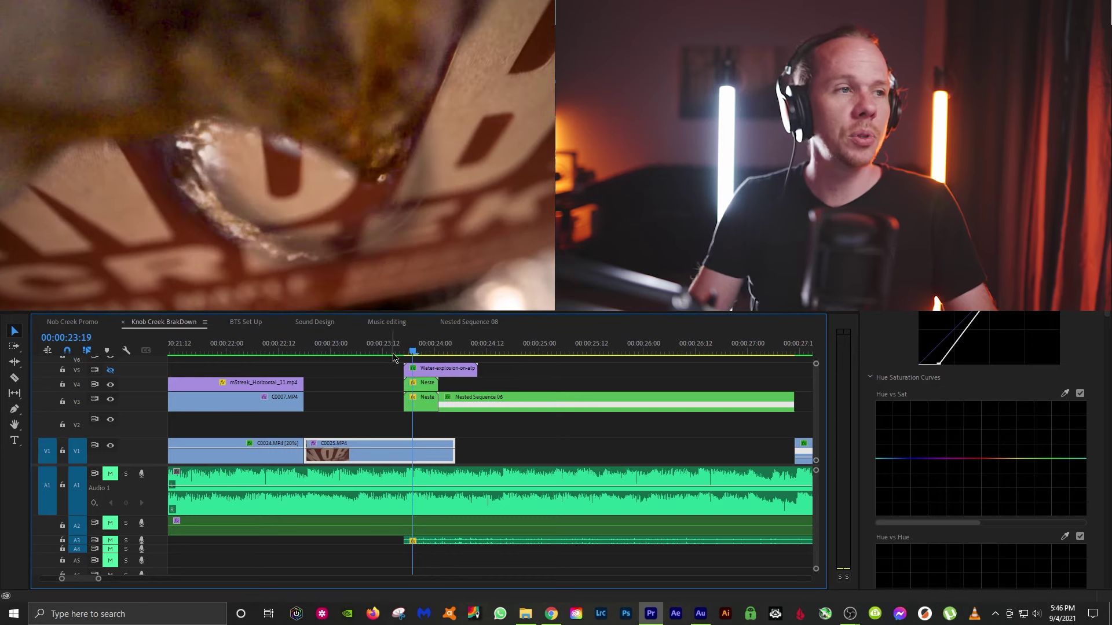
{"action": "left_click", "coordinate": [384, 351]}
{"action": "key", "text": "equal"}
{"action": "key", "text": "minus"}
{"action": "key", "text": "space"}
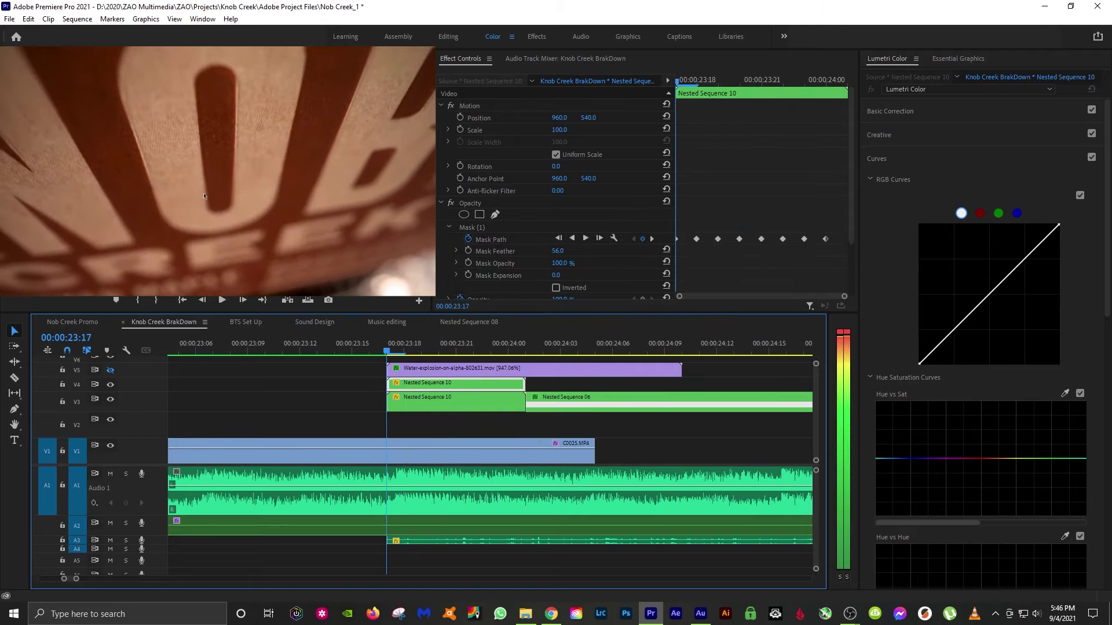
{"action": "key", "text": "d"}
{"action": "key", "text": "Right"}
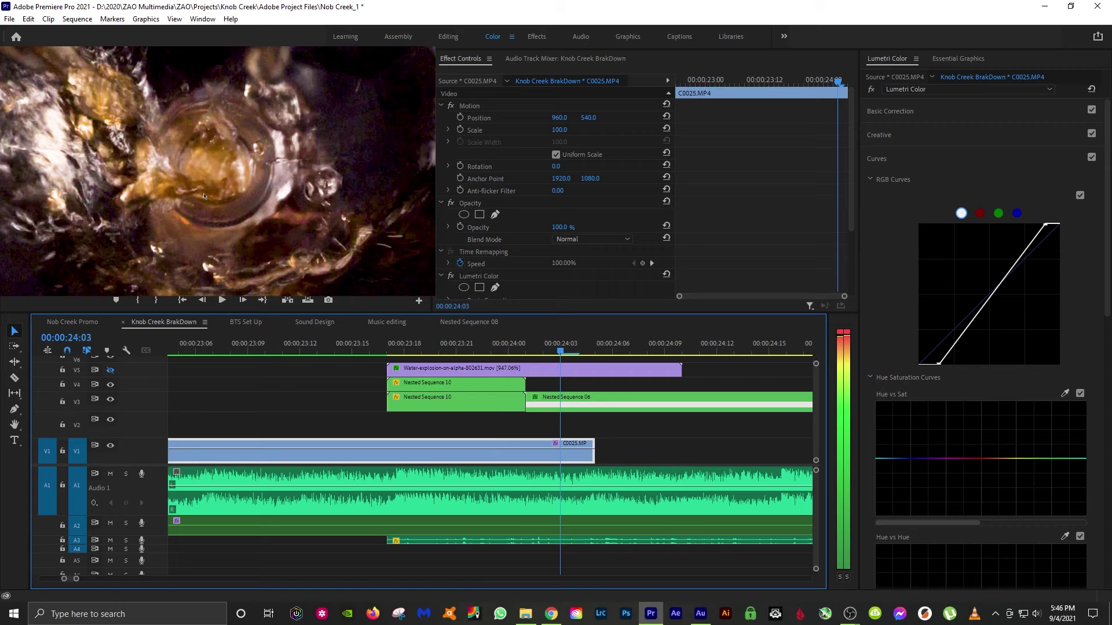
{"action": "key", "text": "Right"}
{"action": "key", "text": "Right"}
{"action": "key", "text": "Right"}
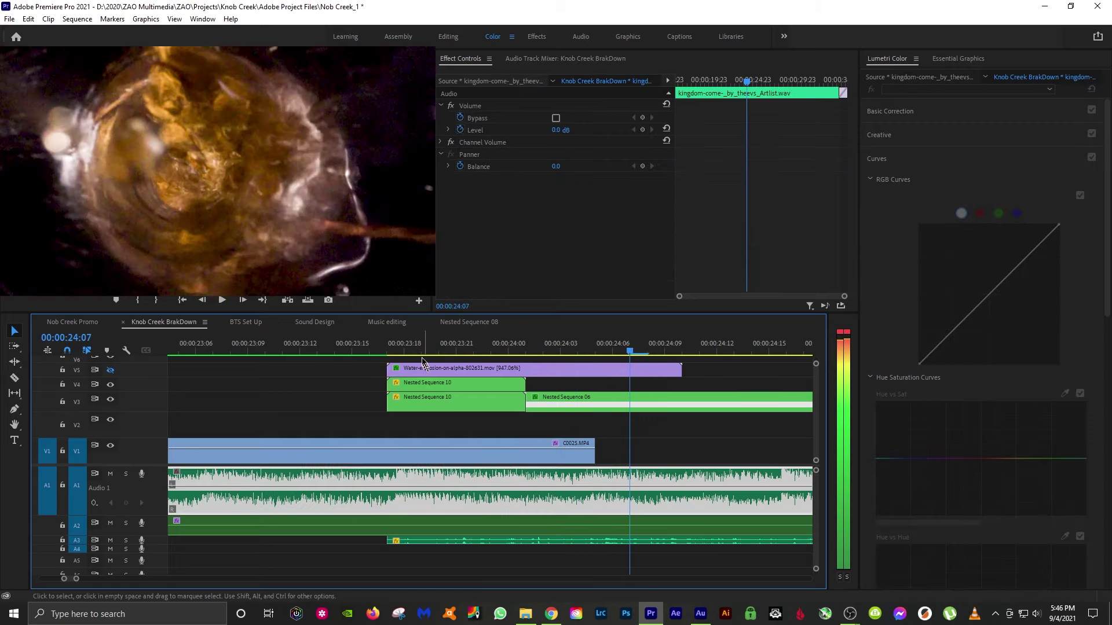
{"action": "left_click", "coordinate": [317, 351]}
{"action": "key", "text": "minus"}
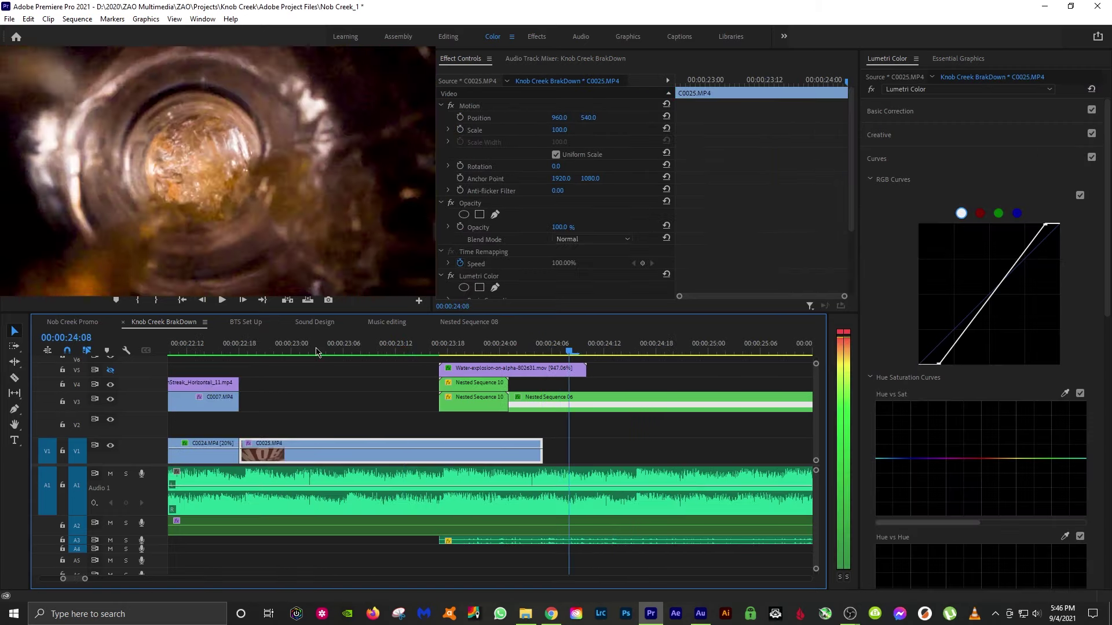
{"action": "key", "text": "minus"}
{"action": "left_click", "coordinate": [393, 350]}
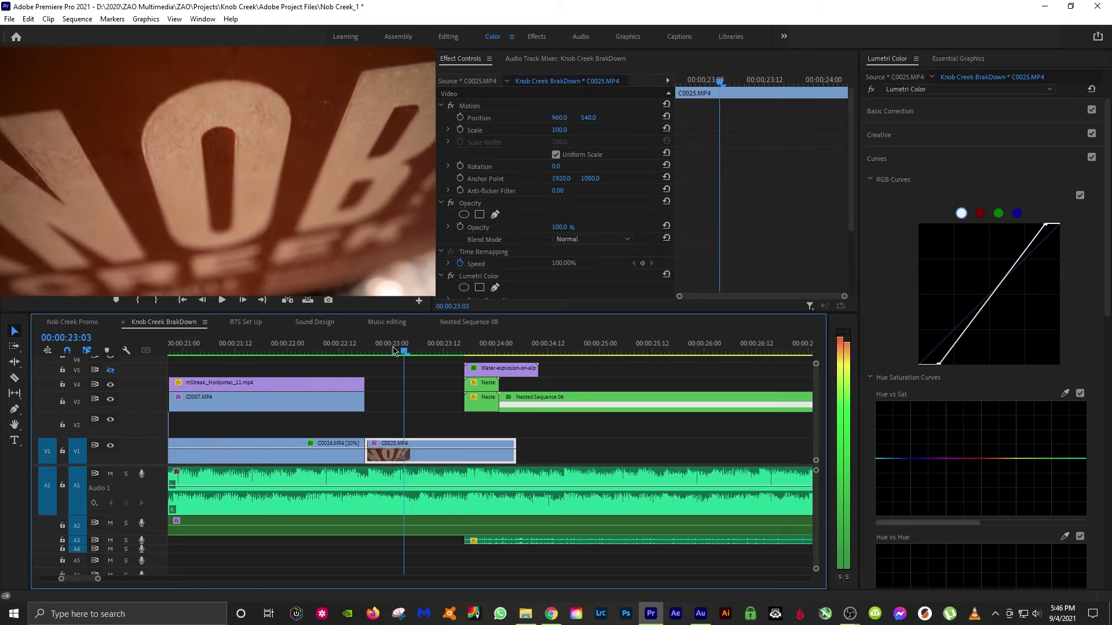
{"action": "key", "text": "space"}
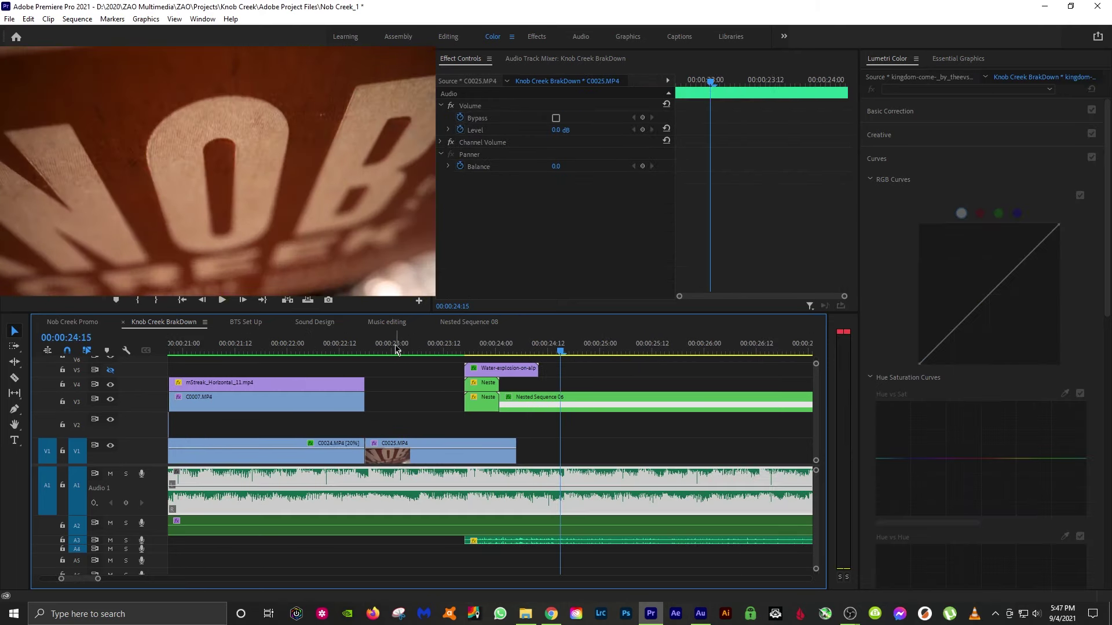
{"action": "left_click", "coordinate": [395, 350]}
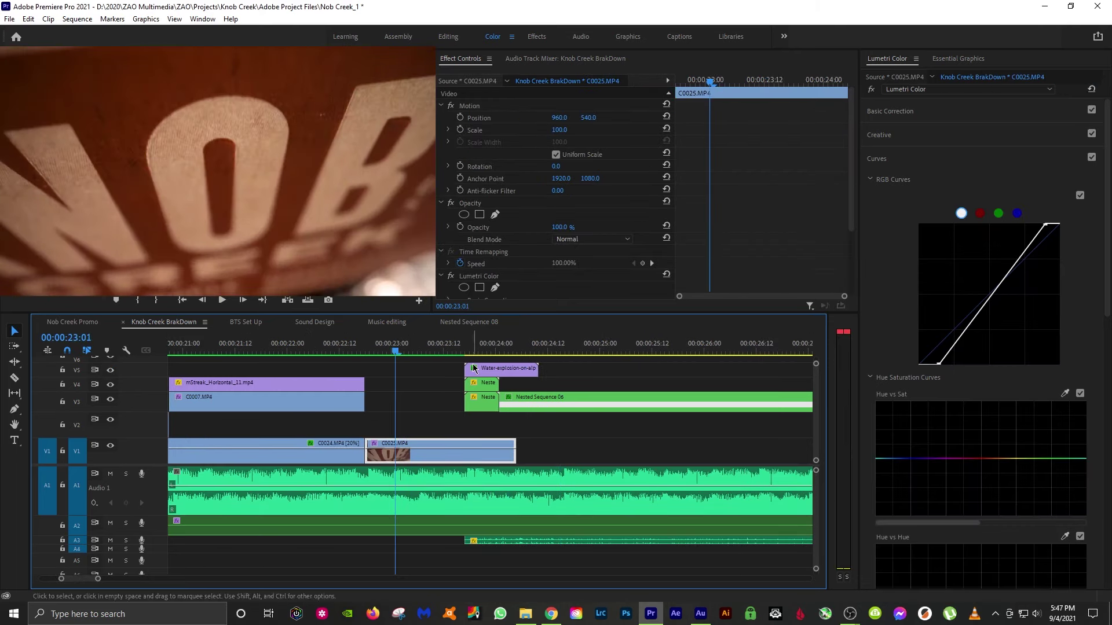
{"action": "left_click", "coordinate": [417, 349]}
{"action": "key", "text": "space"}
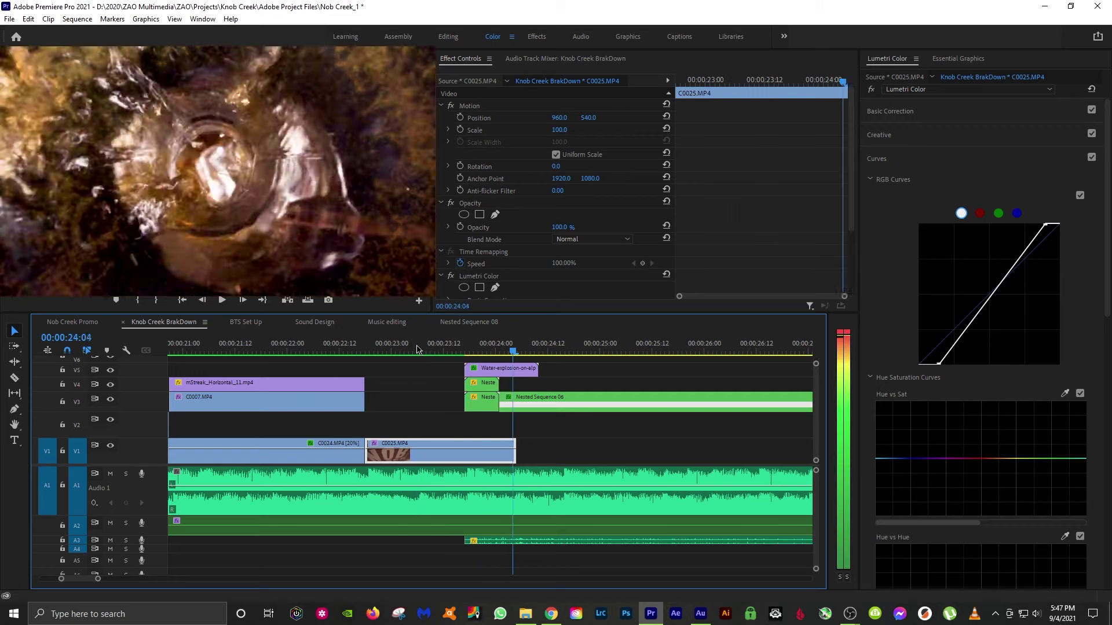
{"action": "left_click", "coordinate": [461, 346]}
{"action": "key", "text": "="}
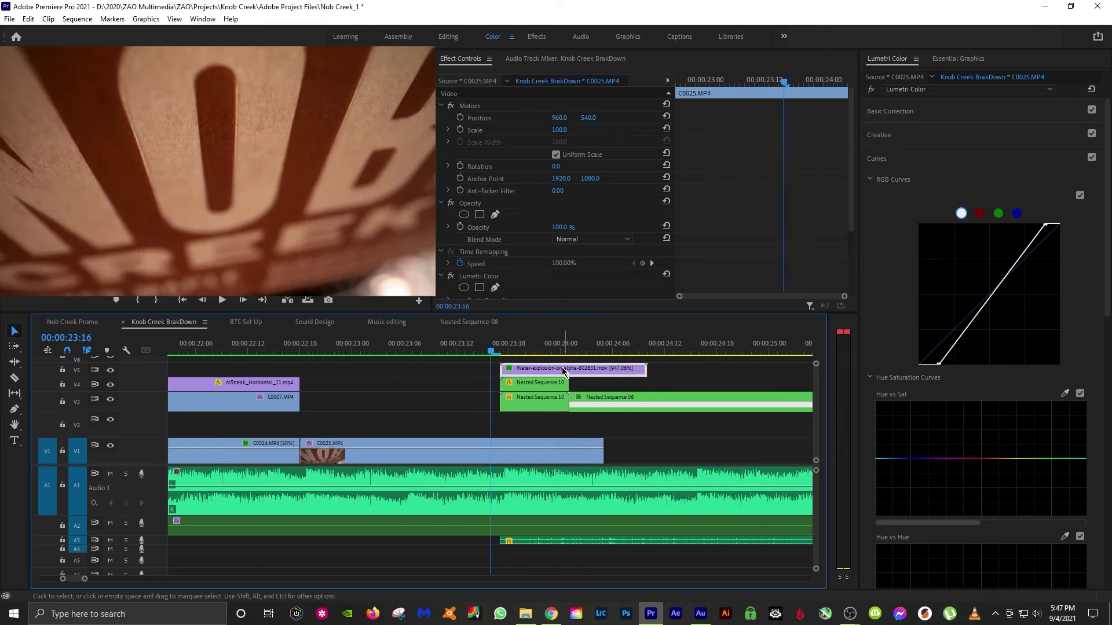
{"action": "left_click_drag", "start_coordinate": [542, 350], "coordinate": [521, 350]}
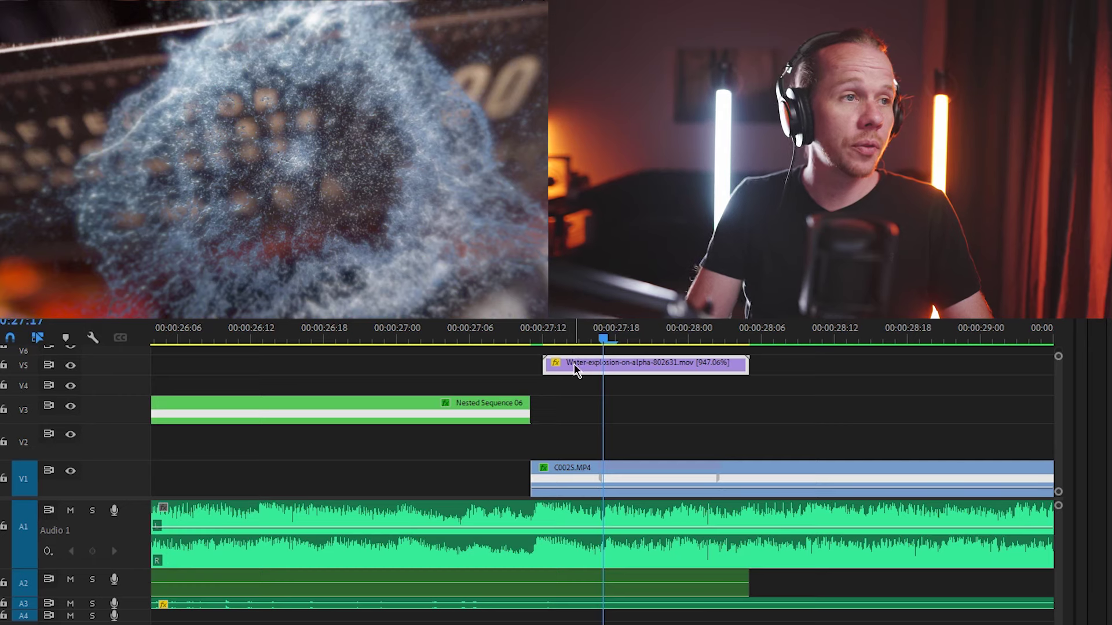
{"action": "key", "text": "equal"}
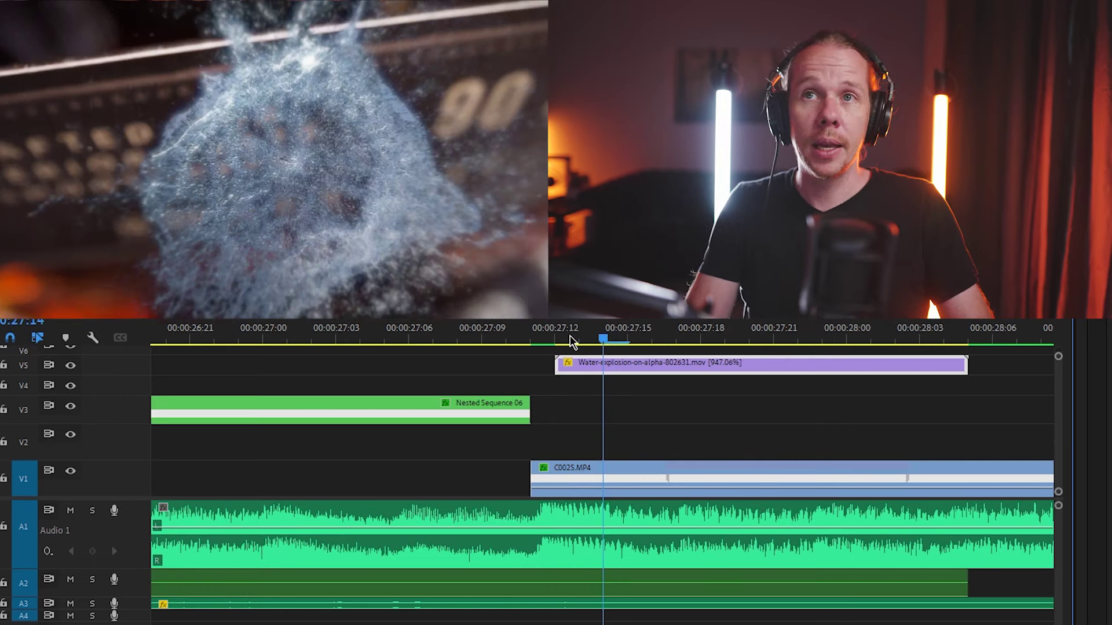
{"action": "key", "text": "shift+Right"}
{"action": "key", "text": "shift+Right"}
{"action": "key", "text": "minus"}
{"action": "key", "text": "minus"}
{"action": "key", "text": "minus"}
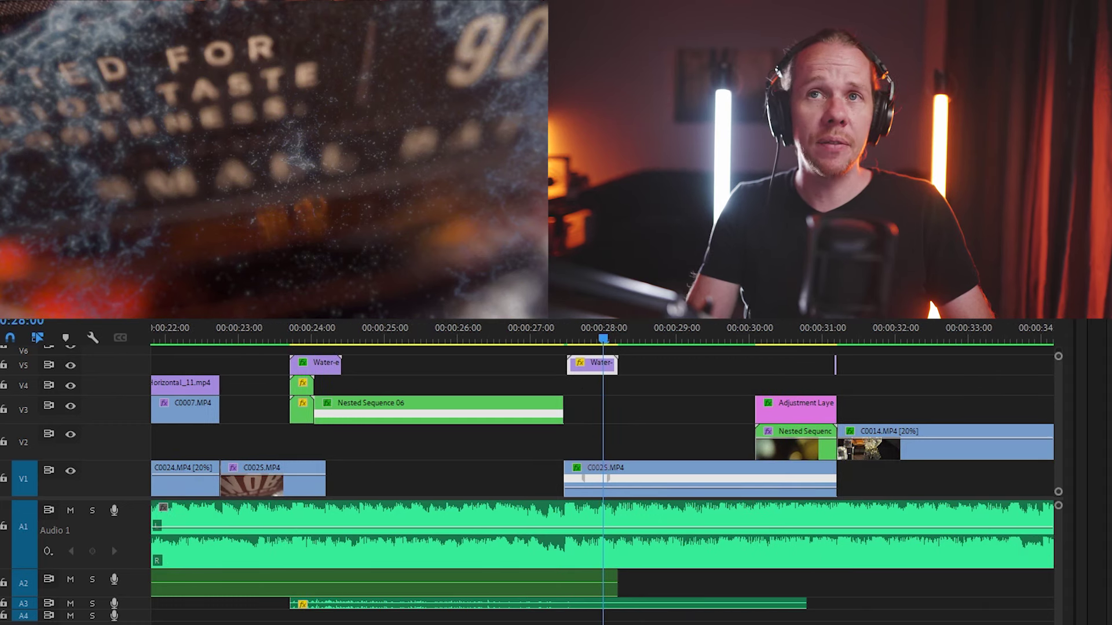
{"action": "key", "text": "Left"}
{"action": "key", "text": "Left"}
{"action": "key", "text": "Left"}
{"action": "key", "text": "Left"}
{"action": "key", "text": "Left"}
{"action": "key", "text": "Left"}
{"action": "key", "text": "Left"}
{"action": "key", "text": "Left"}
{"action": "key", "text": "Left"}
{"action": "key", "text": "Left"}
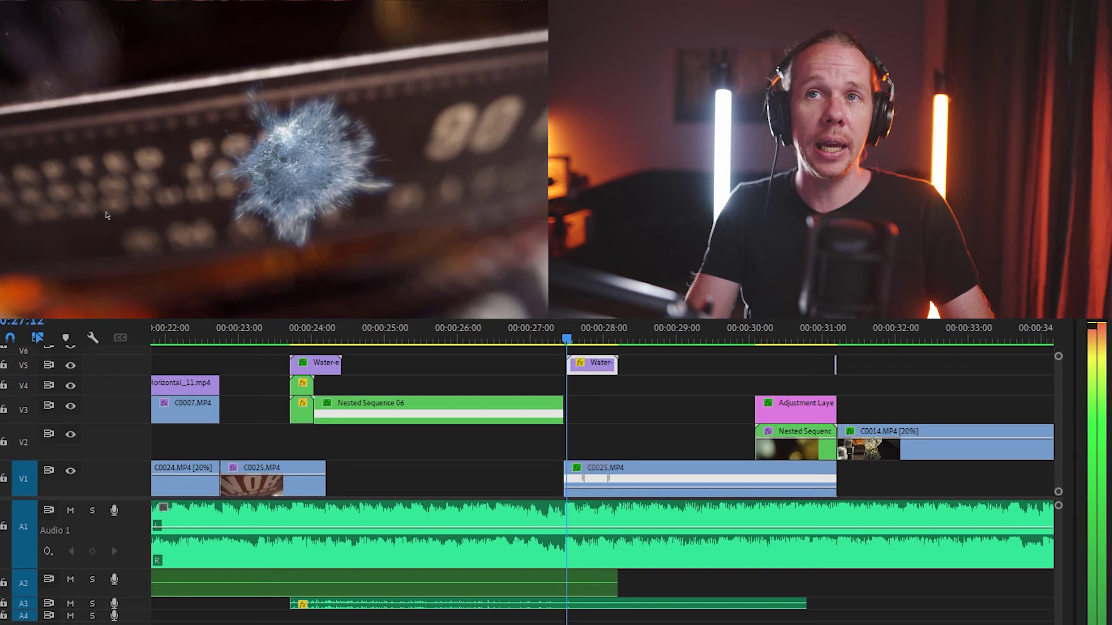
{"action": "key", "text": "Right"}
{"action": "key", "text": "Right"}
{"action": "key", "text": "Right"}
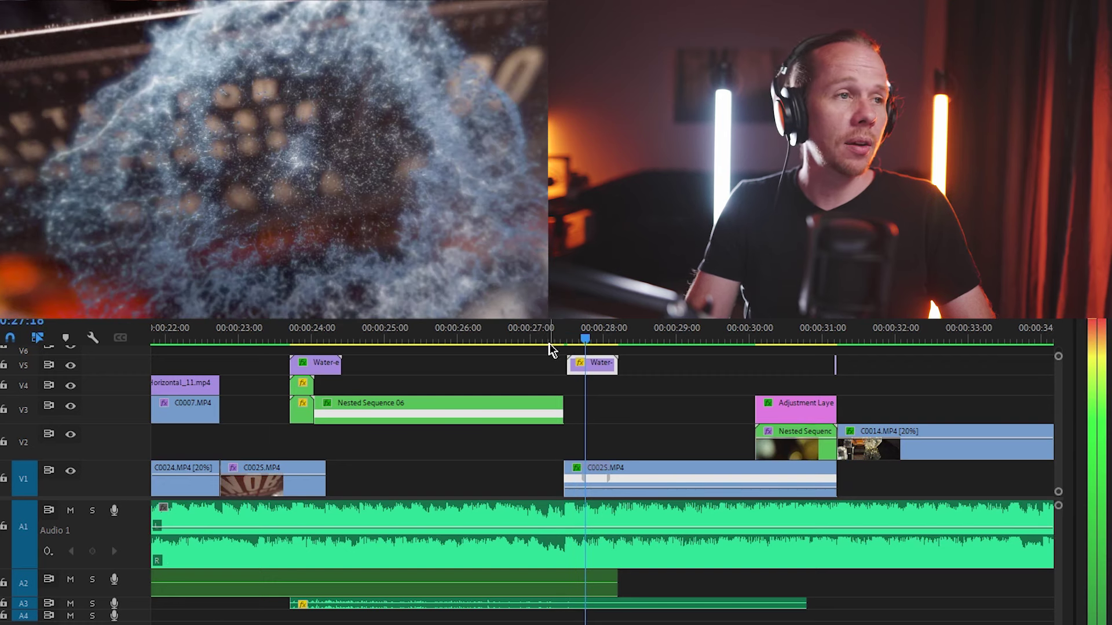
{"action": "left_click", "coordinate": [576, 337]}
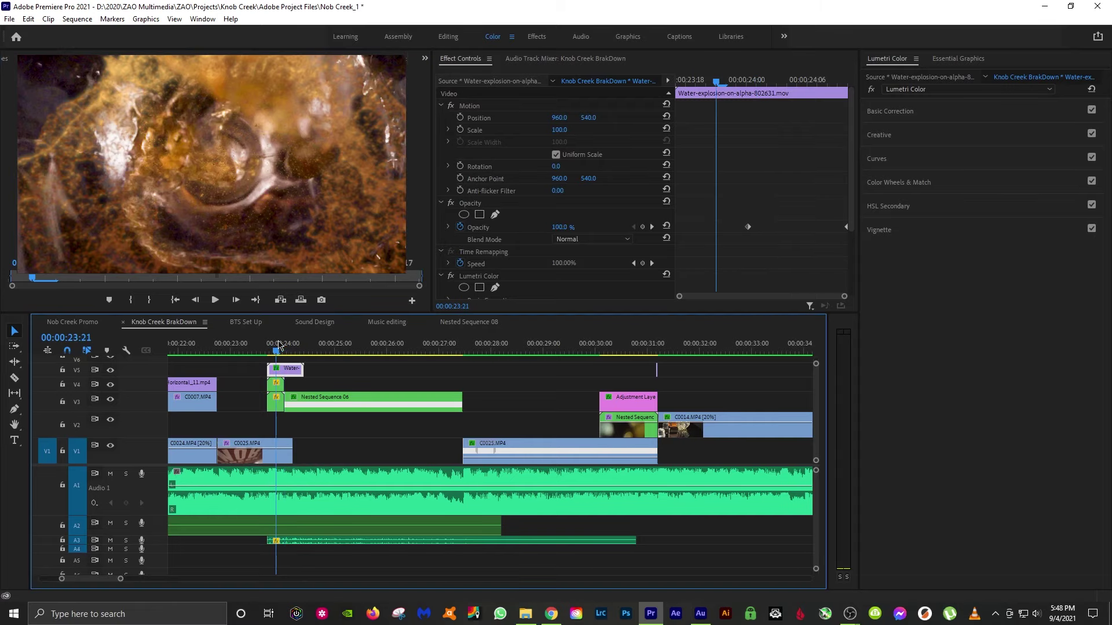
{"action": "scroll", "coordinate": [487, 337], "scroll_direction": "up", "scroll_amount": 4}
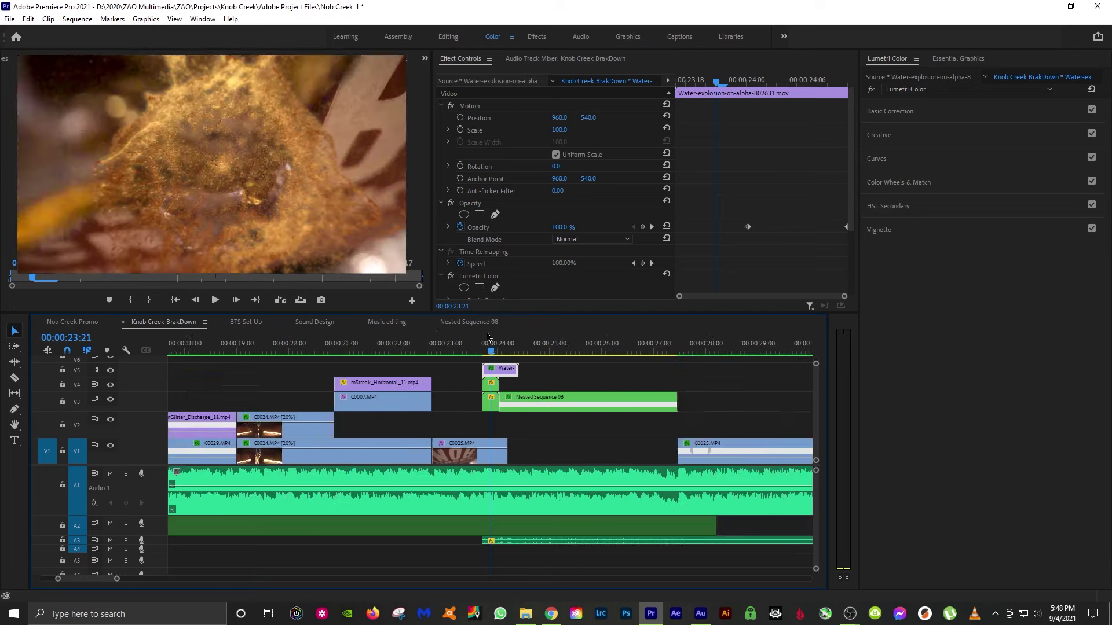
Expand Lumetri's Basic Correction and Color Wheels & Match sections, then play the water-explosion overlay.
{"action": "left_click", "coordinate": [891, 116]}
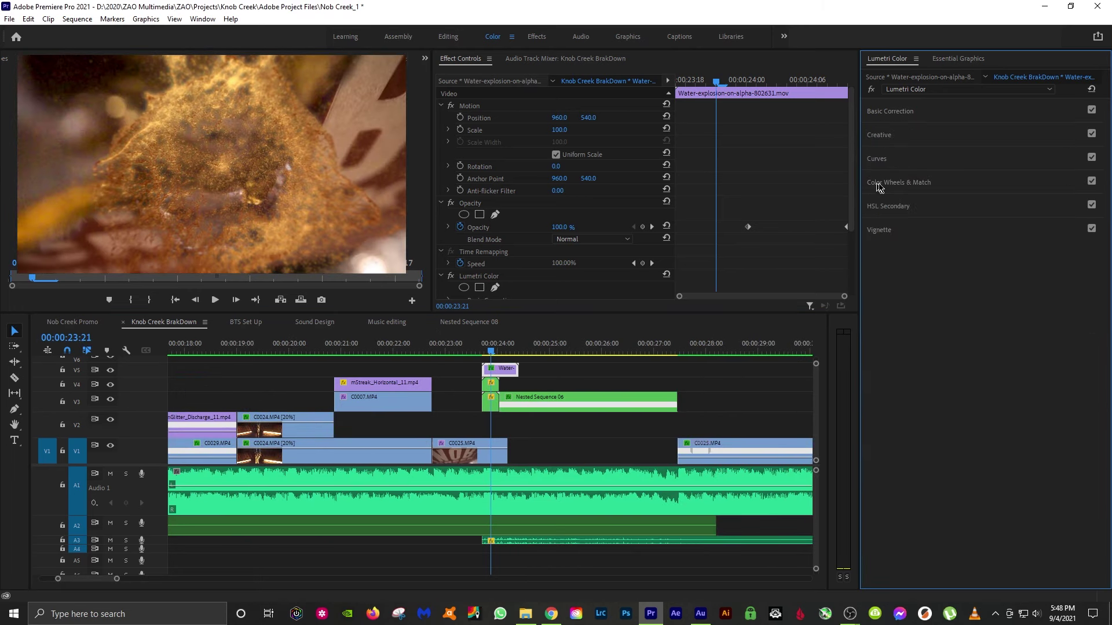
{"action": "left_click", "coordinate": [881, 183]}
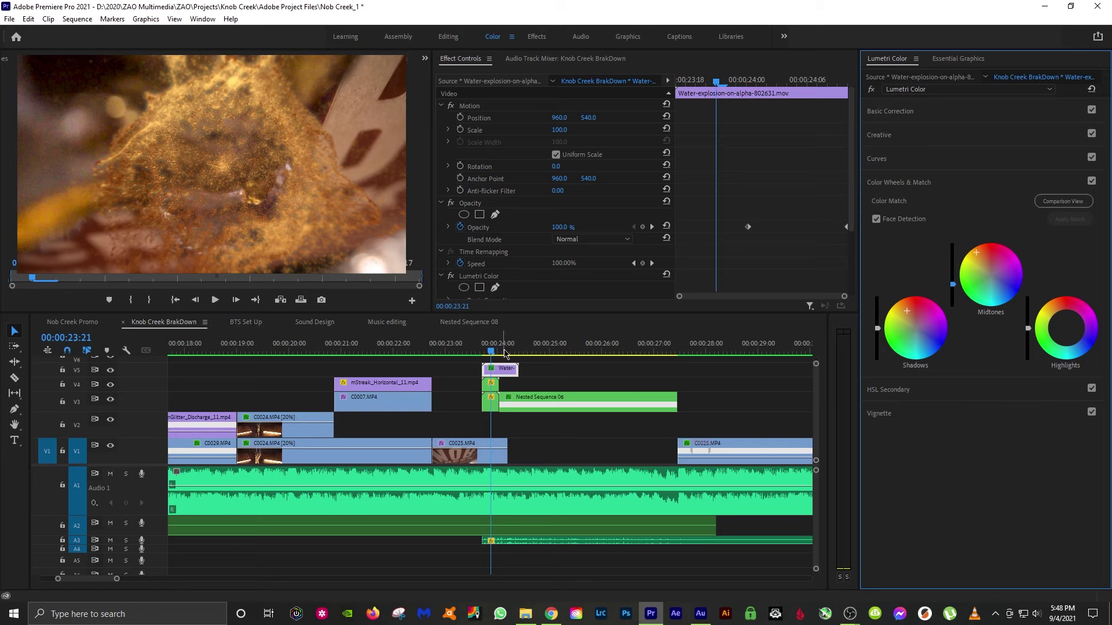
{"action": "key", "text": "space"}
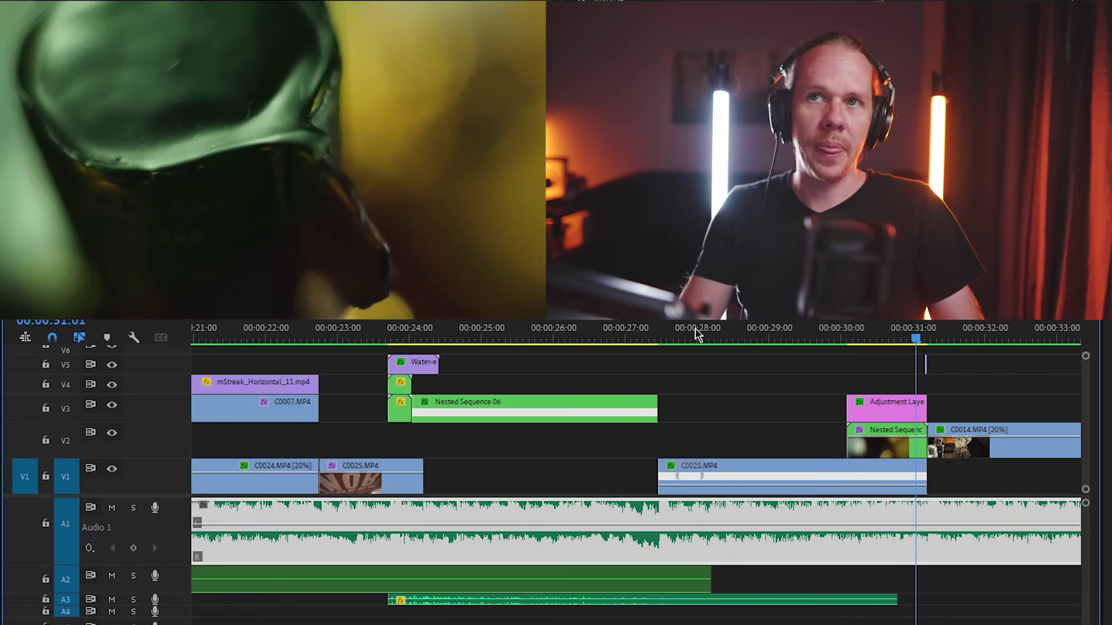
{"action": "key", "text": "equal"}
{"action": "key", "text": "equal"}
{"action": "key", "text": "equal"}
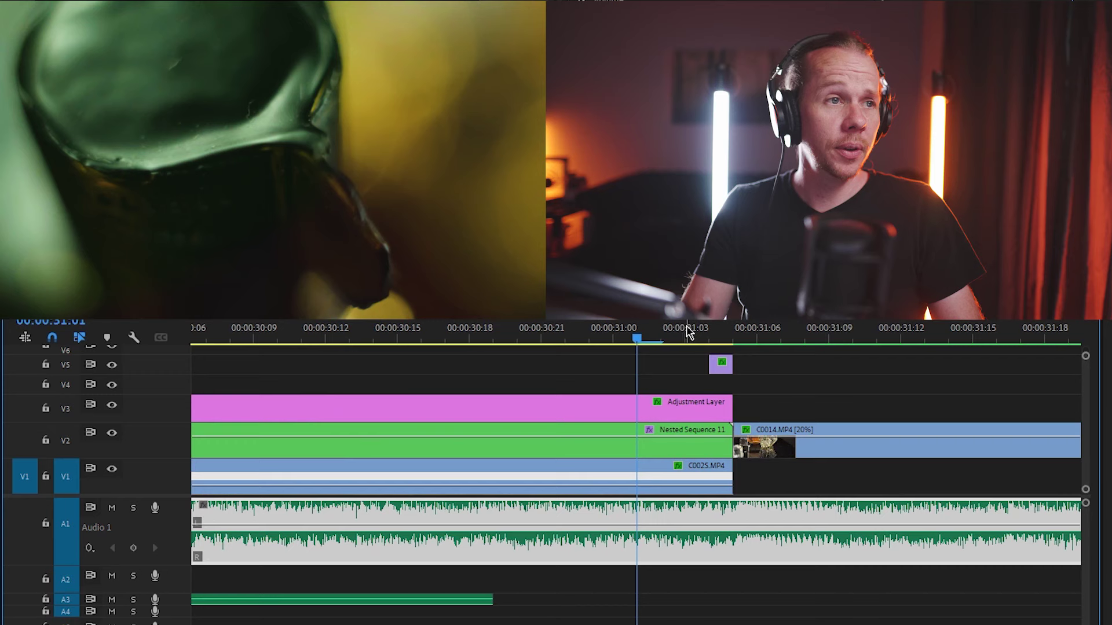
{"action": "key", "text": "minus"}
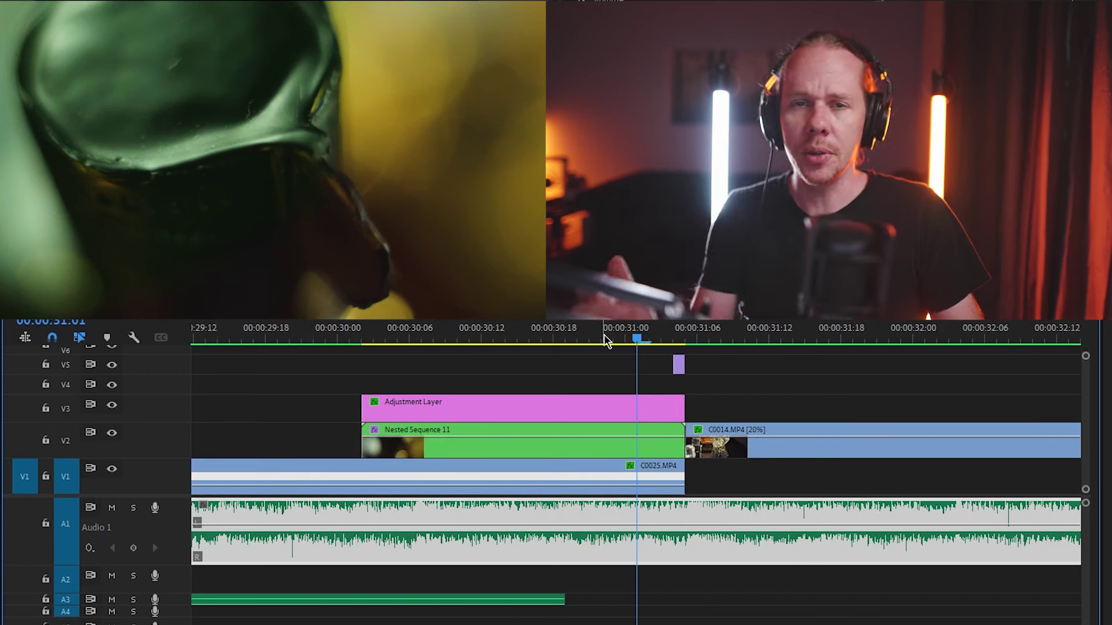
{"action": "left_click_drag", "start_coordinate": [604, 341], "coordinate": [579, 331]}
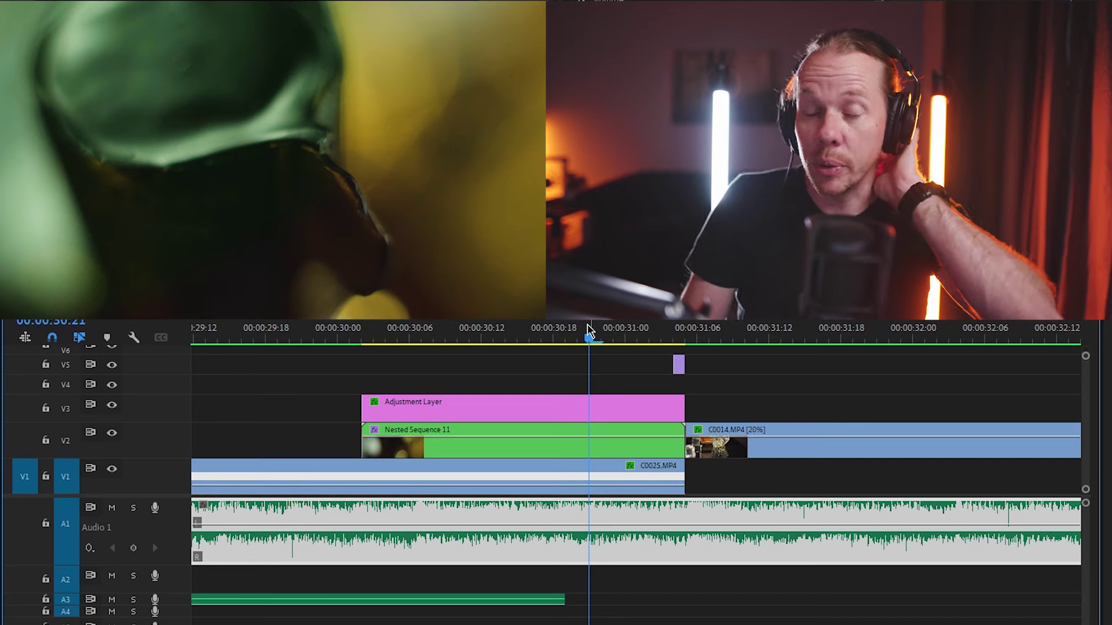
{"action": "scroll", "coordinate": [527, 382], "scroll_direction": "up", "scroll_amount": 2}
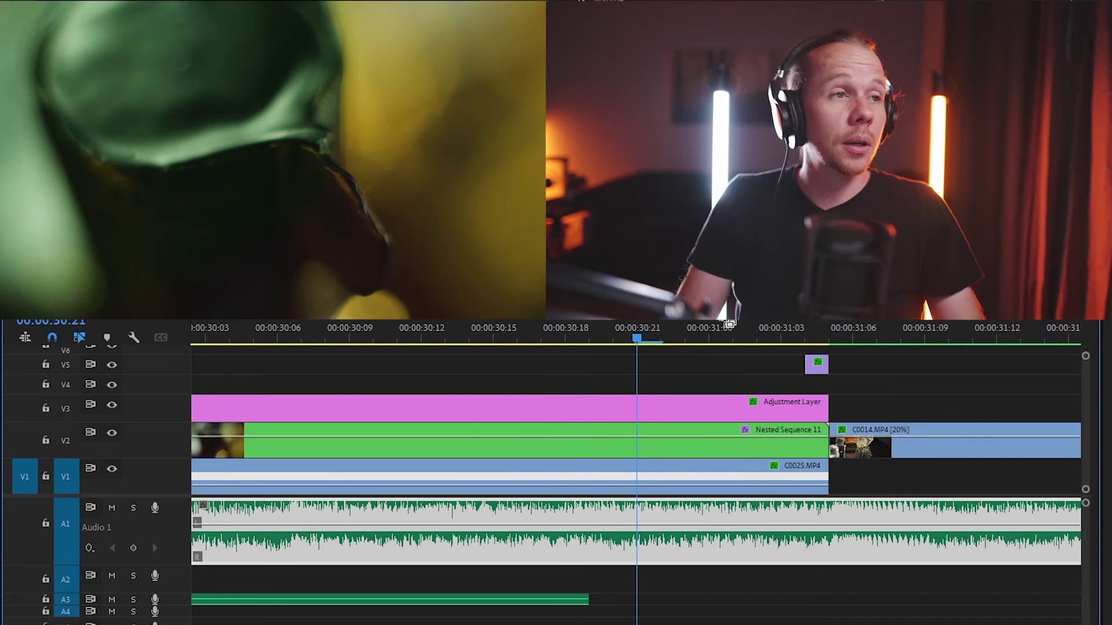
{"action": "left_click", "coordinate": [561, 416]}
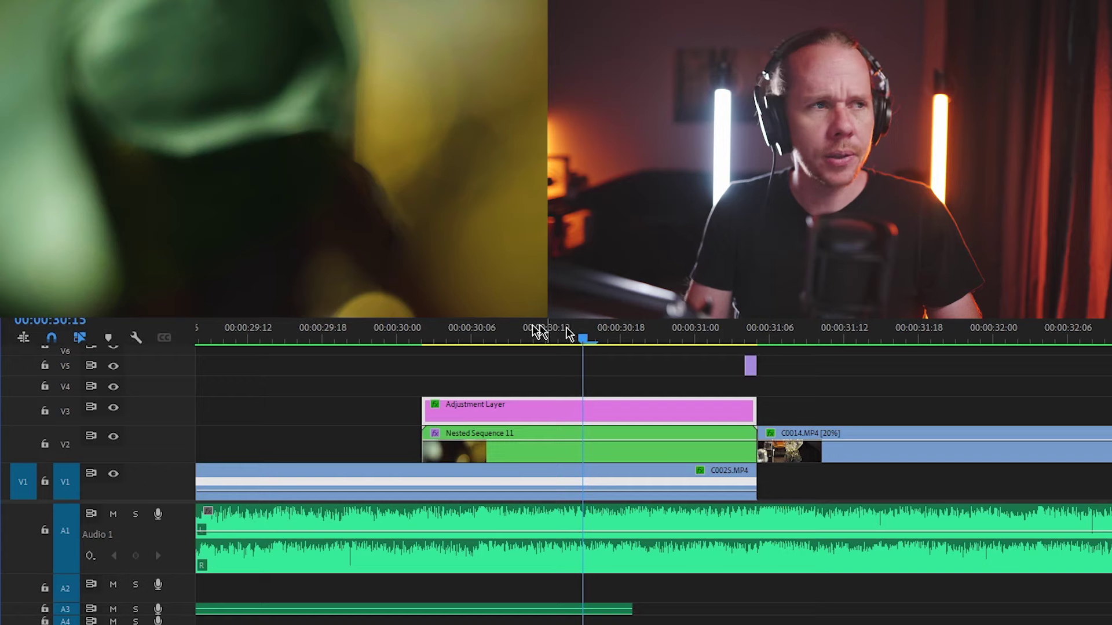
{"action": "left_click", "coordinate": [739, 333]}
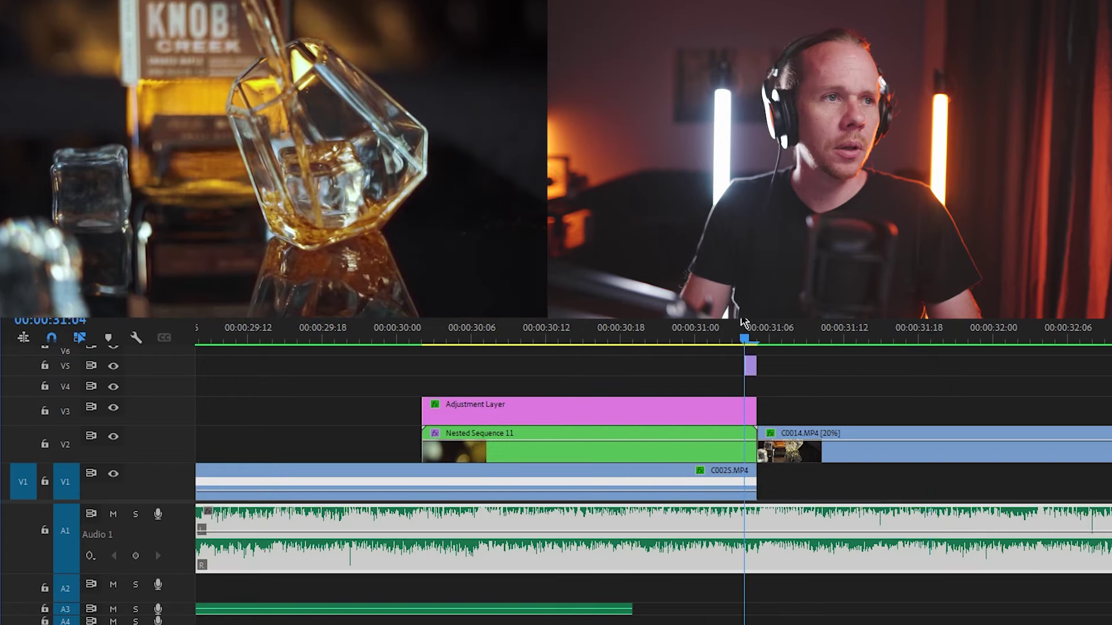
{"action": "key", "text": "="}
{"action": "key", "text": "-"}
{"action": "left_click", "coordinate": [557, 336]}
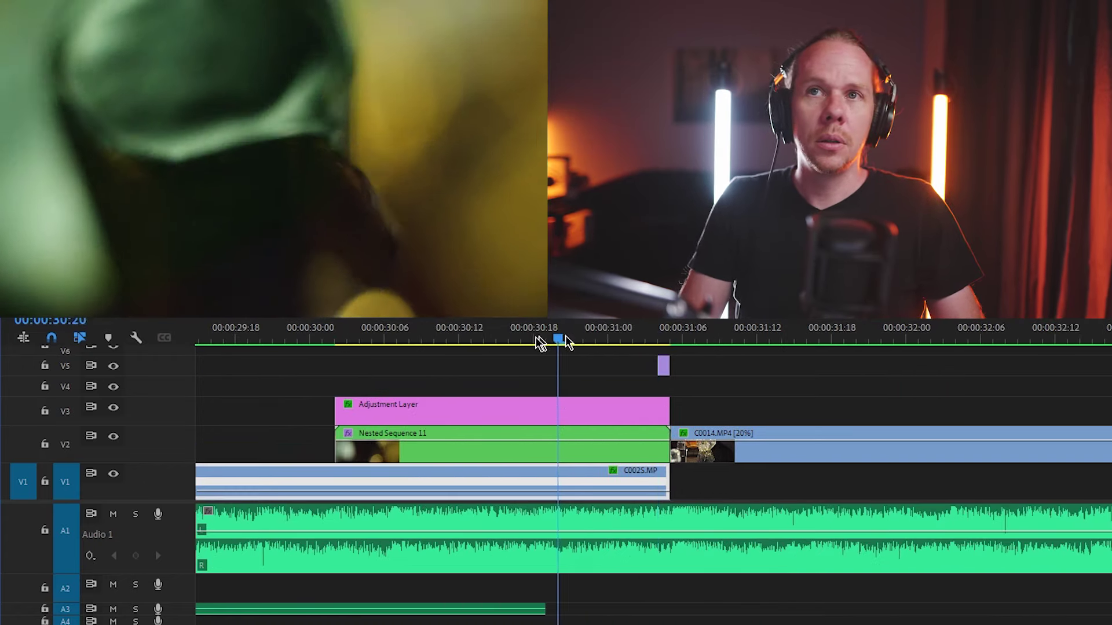
{"action": "key", "text": "space"}
{"action": "key", "text": "space"}
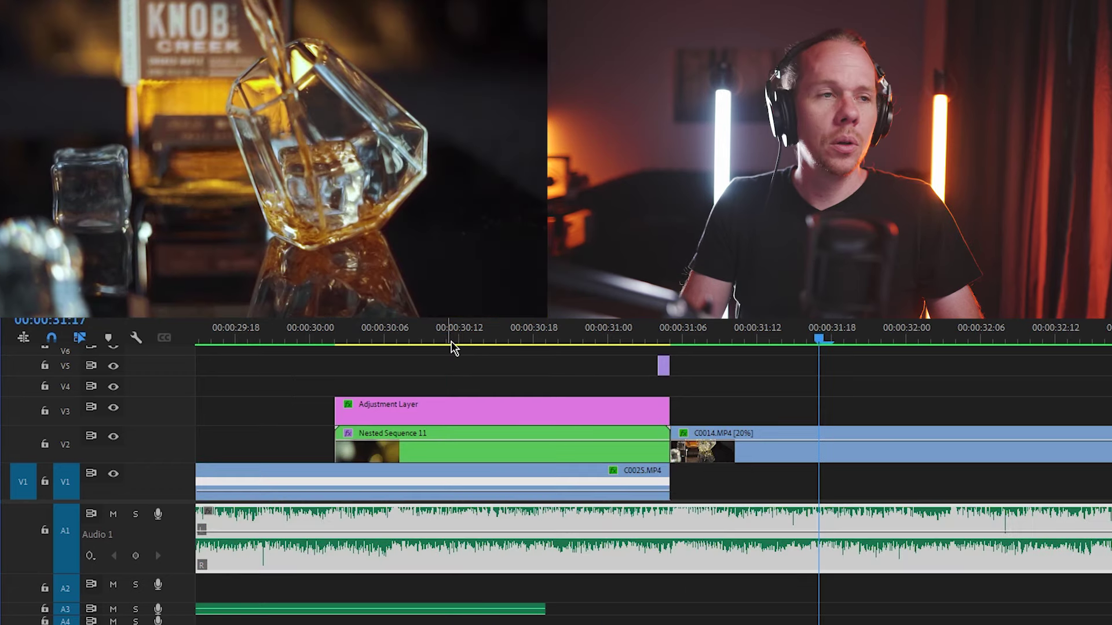
{"action": "left_click", "coordinate": [409, 340]}
{"action": "key", "text": "-"}
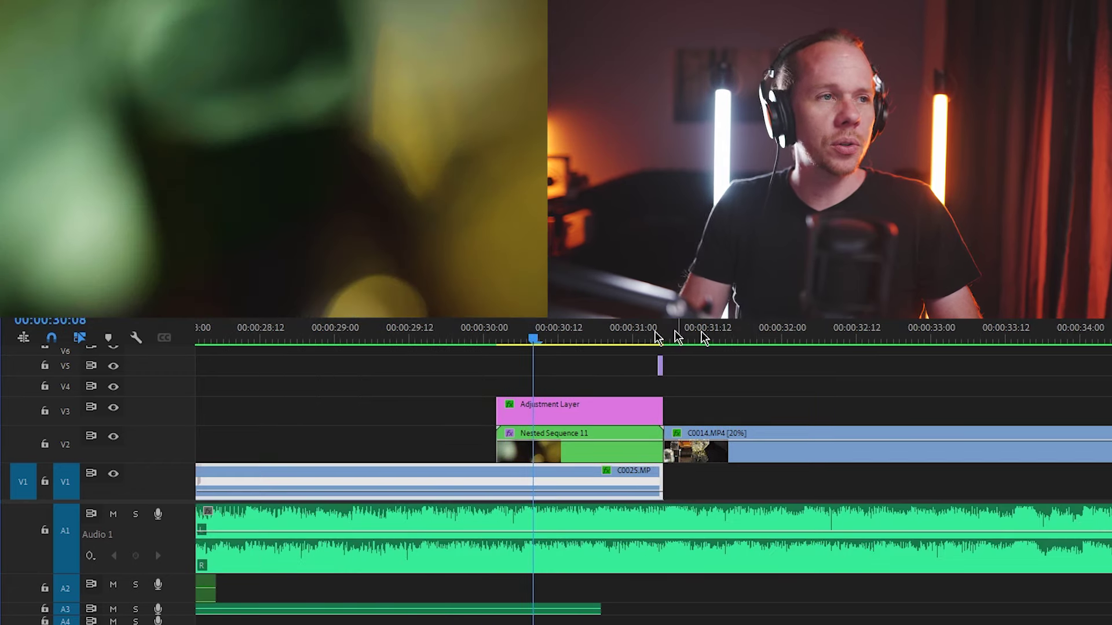
{"action": "key", "text": "="}
{"action": "key", "text": "space"}
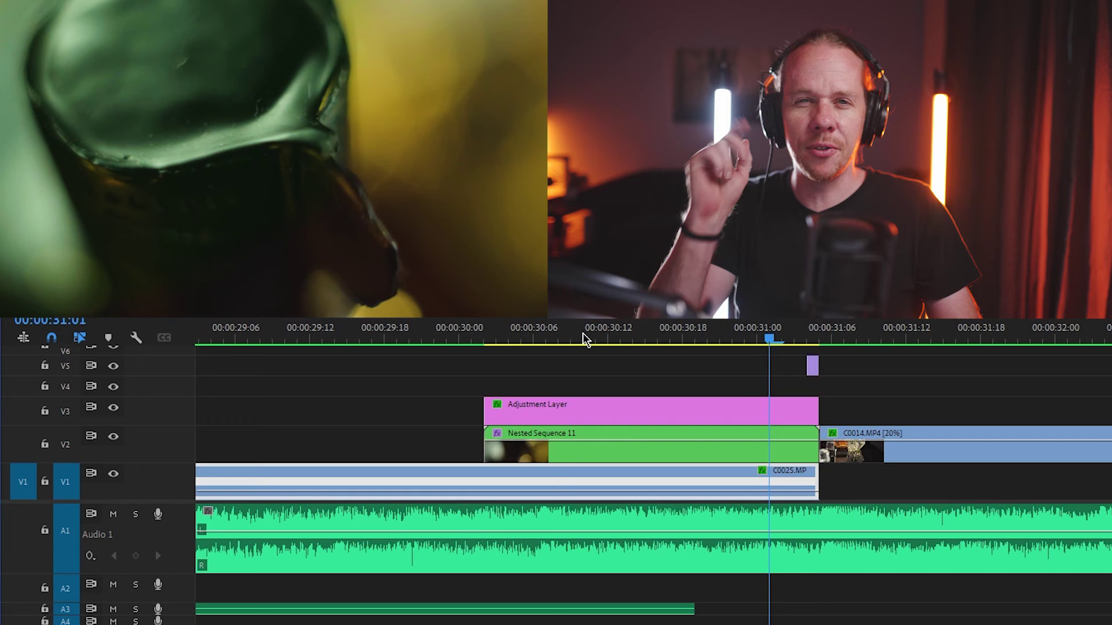
{"action": "key", "text": "Right"}
{"action": "key", "text": "Right"}
{"action": "key", "text": "Right"}
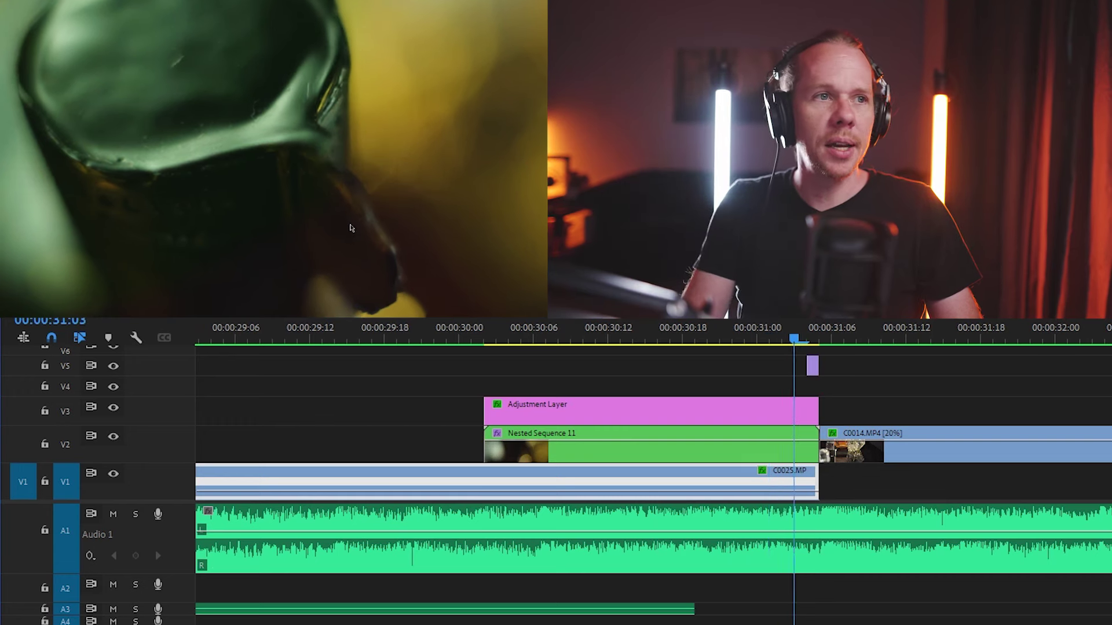